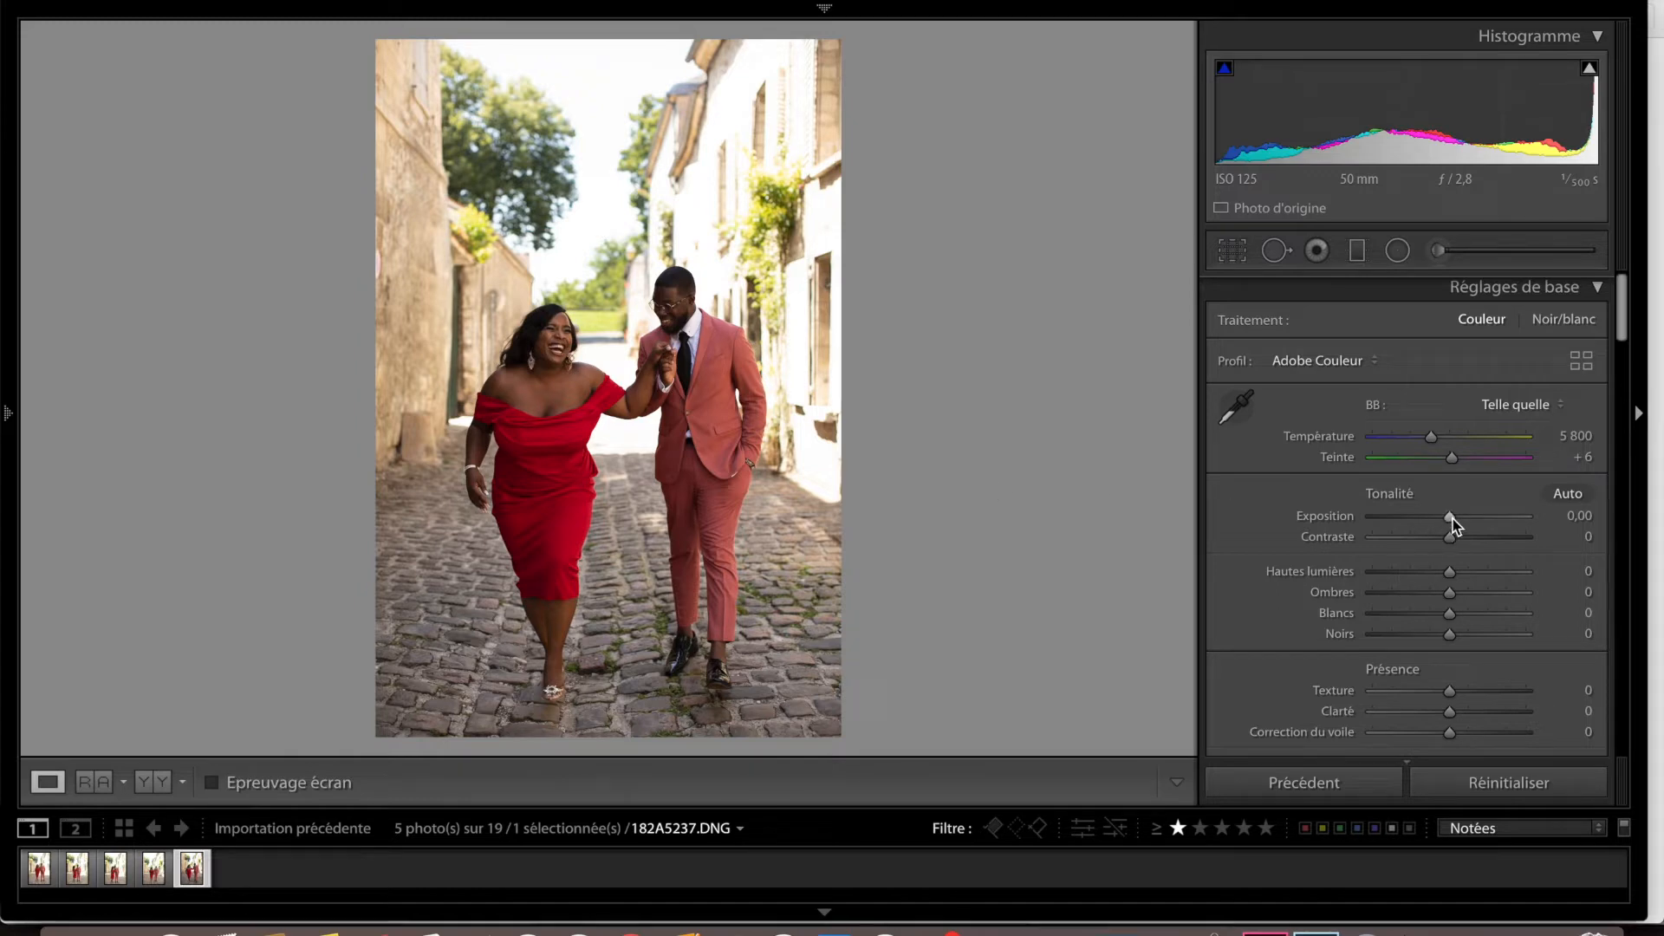
Adjust the photo's basic tones to exposure −0.25, highlights −99, shadows +41 and blacks +64
drag(1452, 518, 1443, 519)
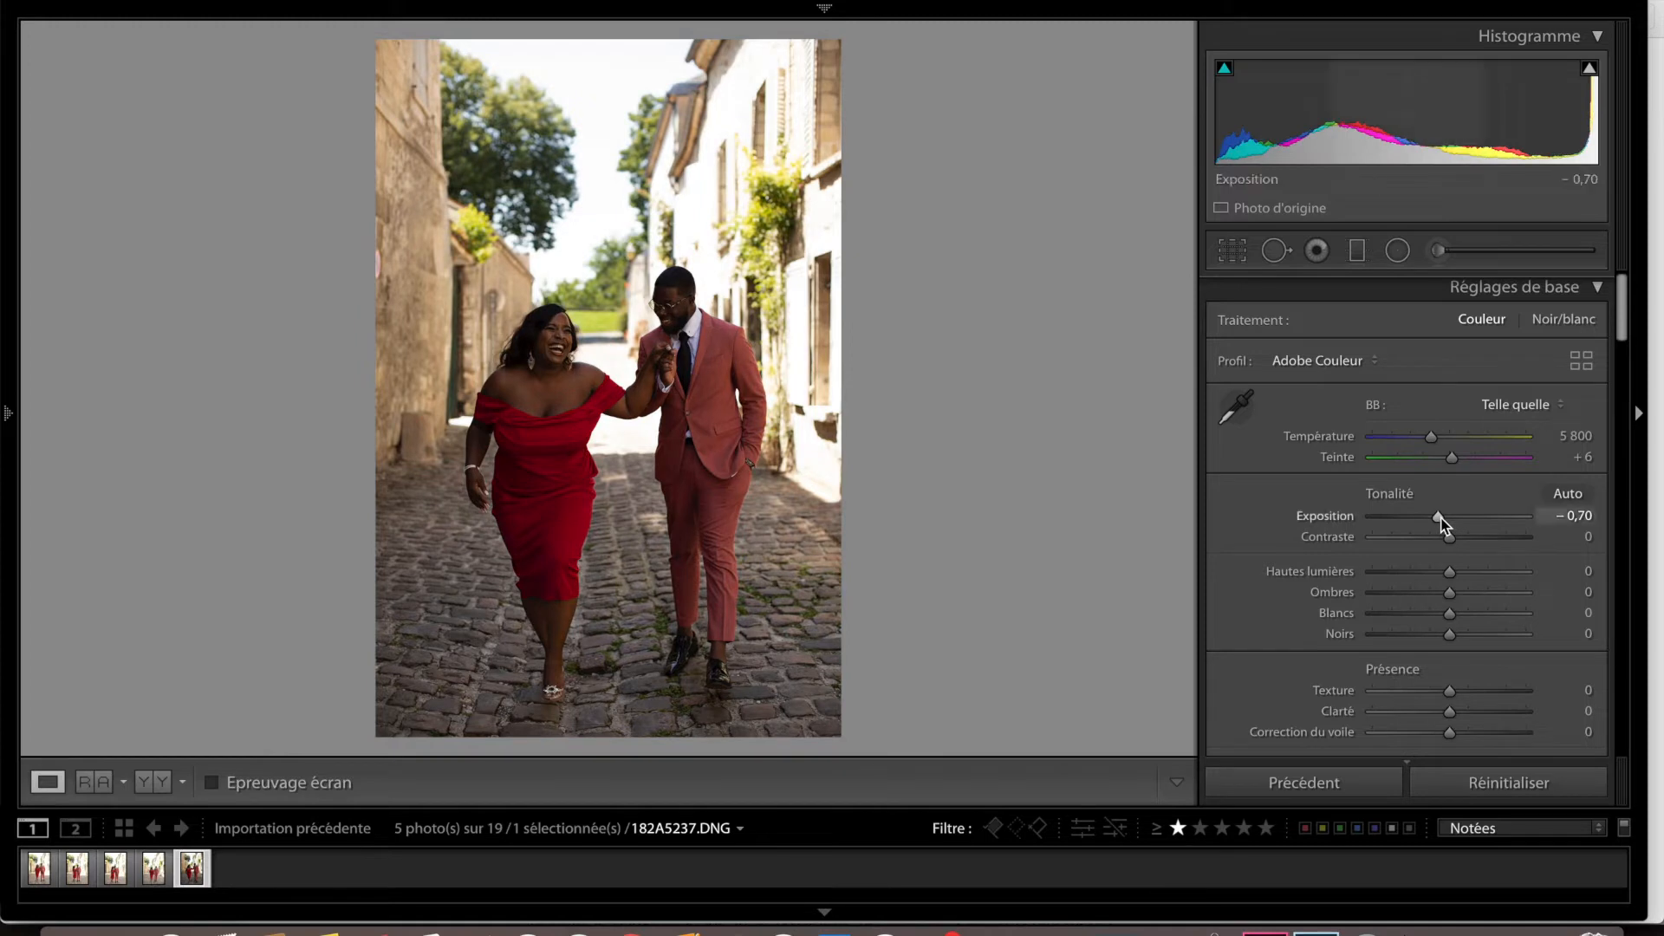
drag(1445, 575, 1372, 576)
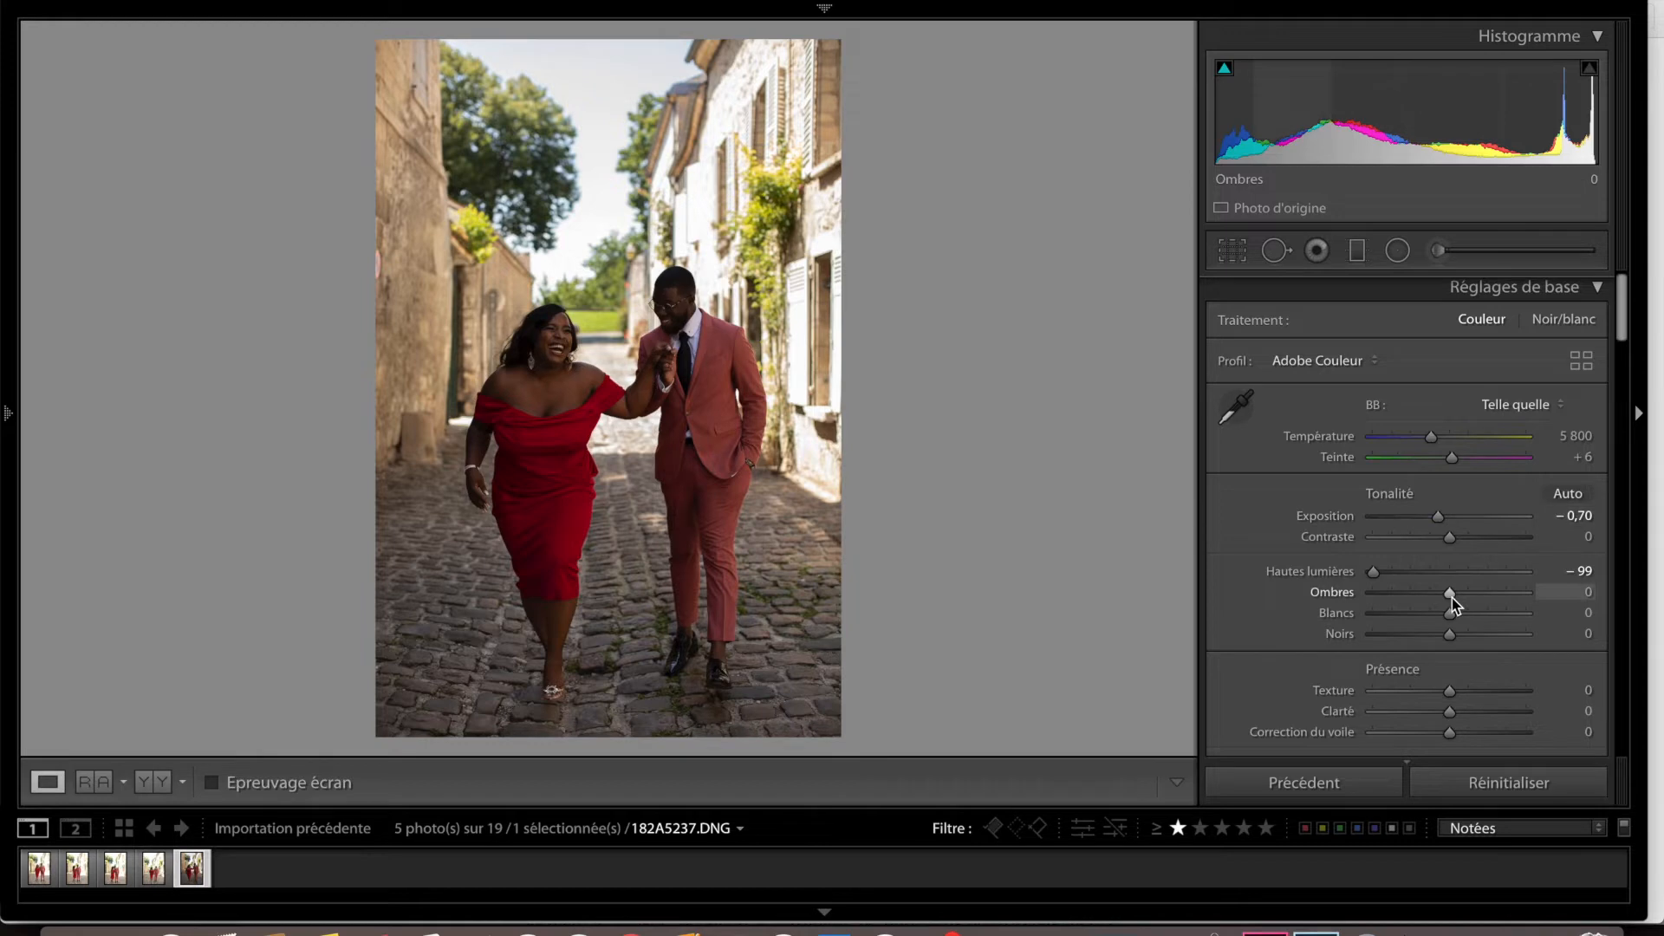
drag(1452, 597, 1483, 598)
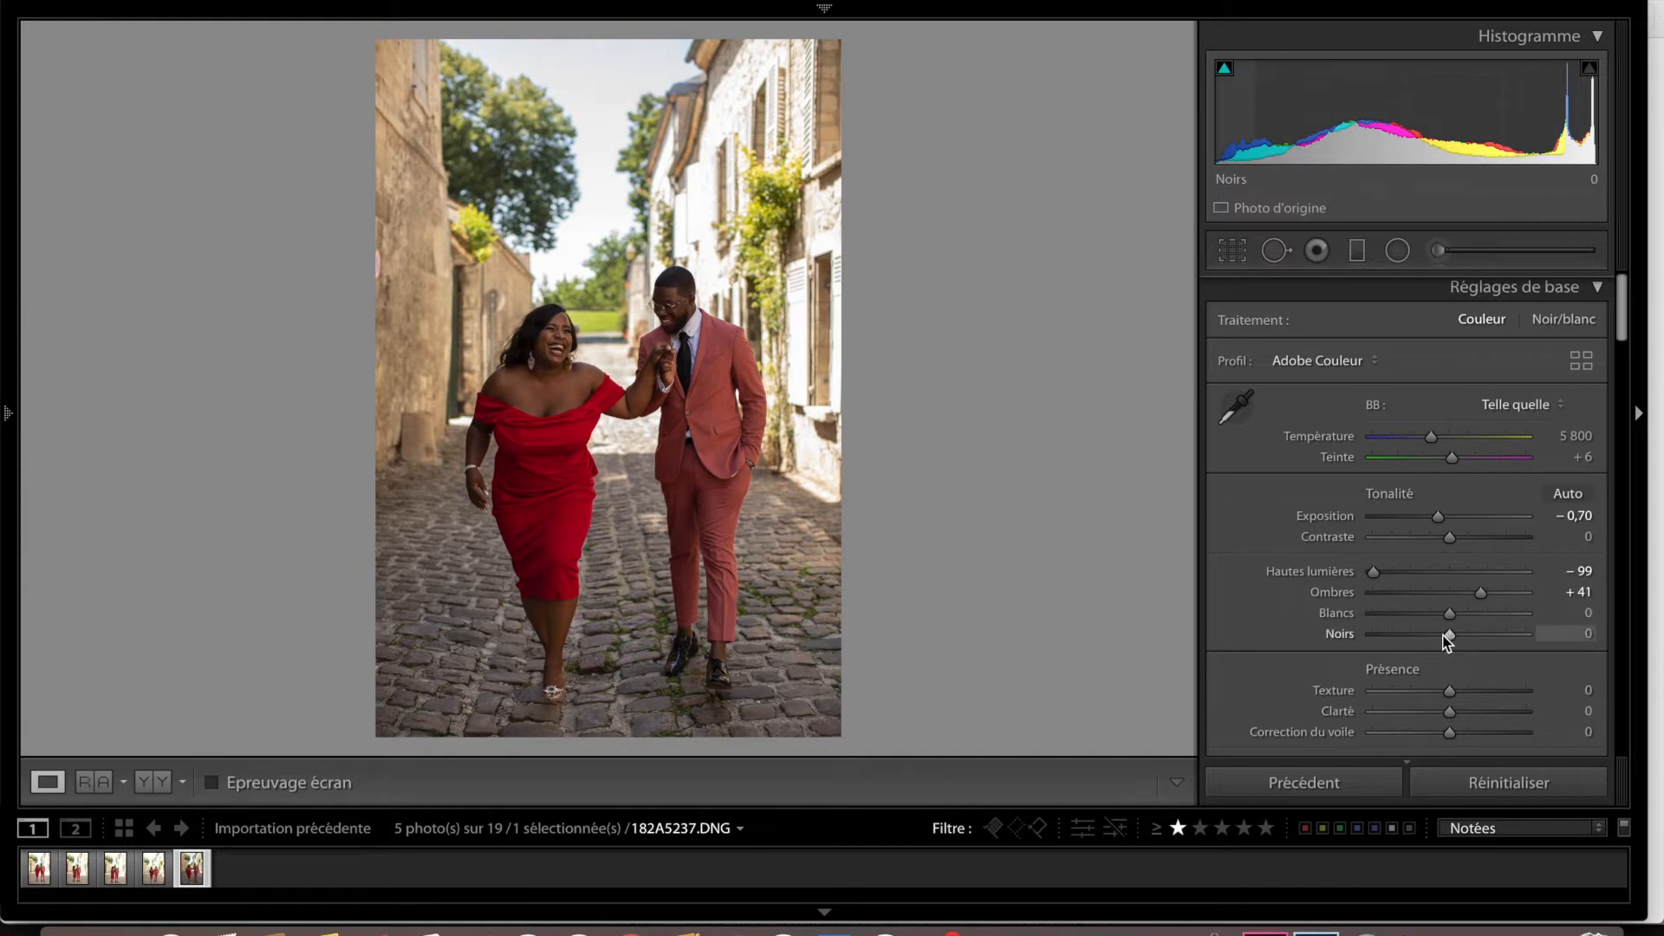
drag(1449, 636, 1499, 639)
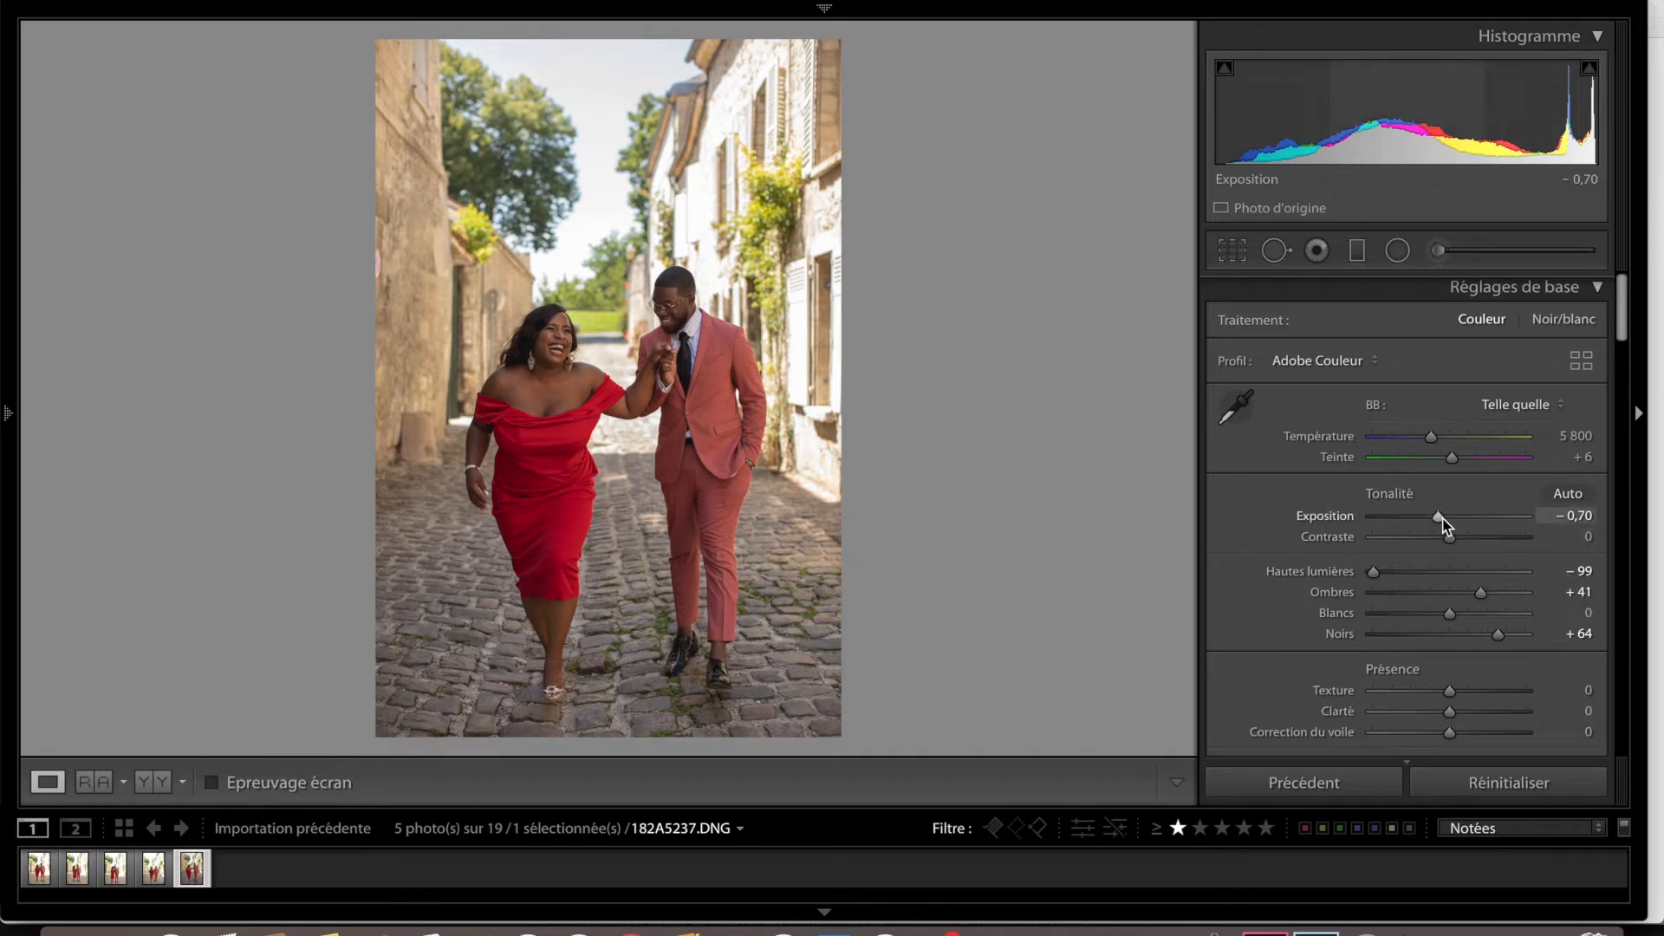
mouse_move(1442, 519)
mouse_down()
mouse_move(1528, 519)
mouse_move(1426, 520)
mouse_move(1445, 522)
mouse_up()
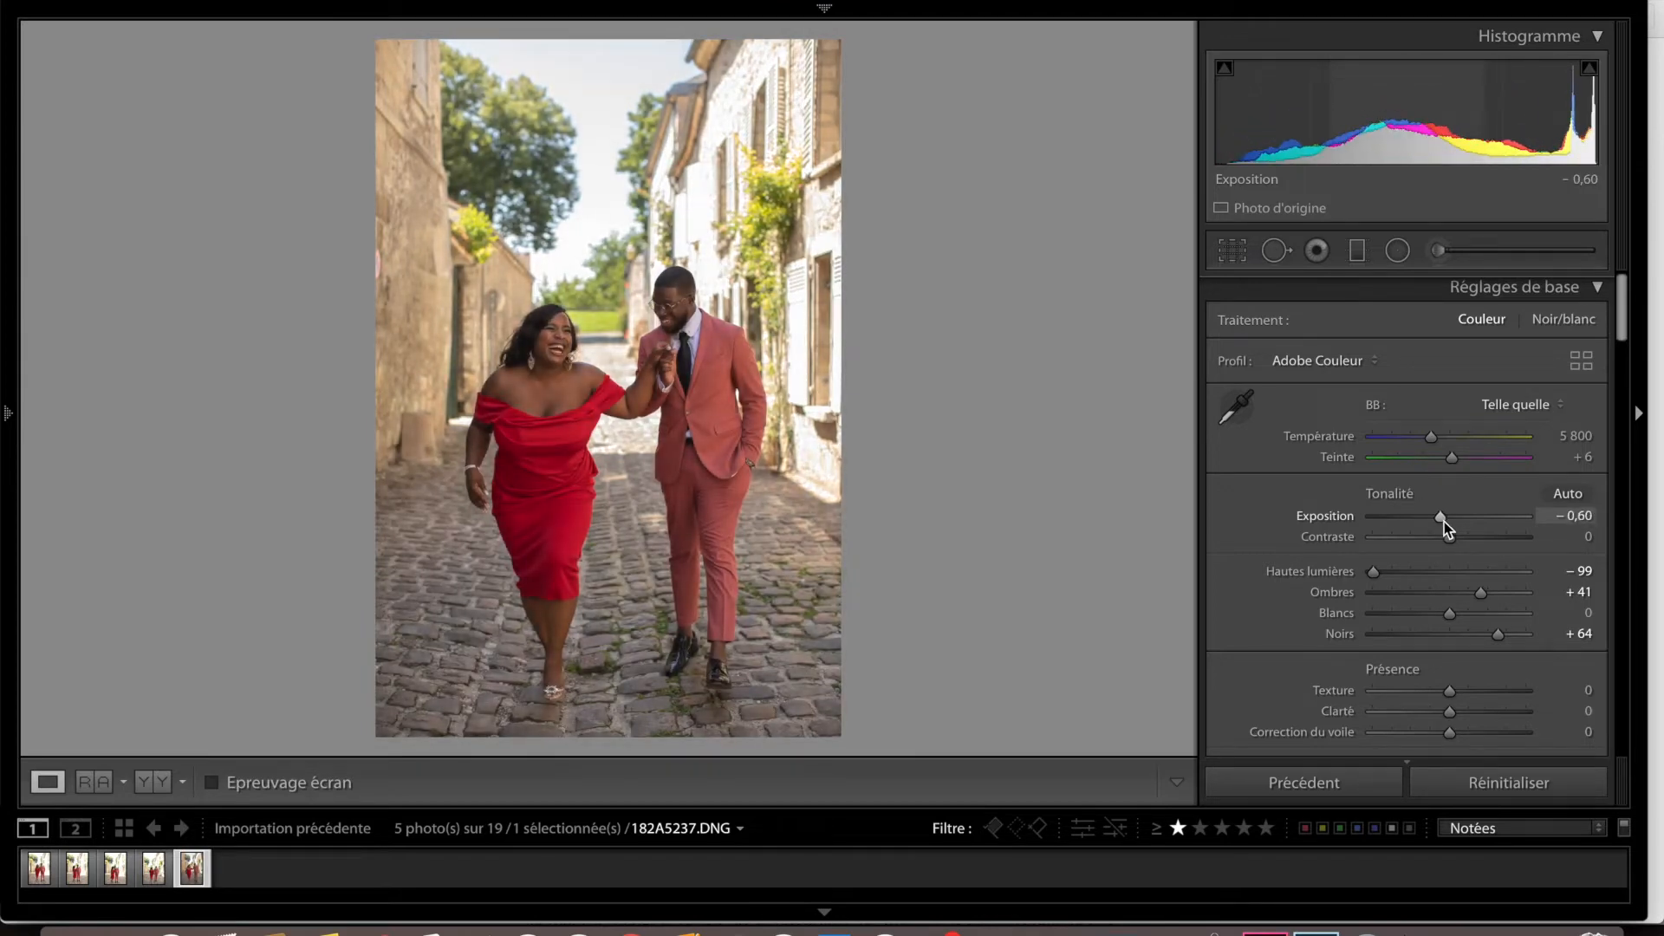
drag(1443, 521, 1449, 523)
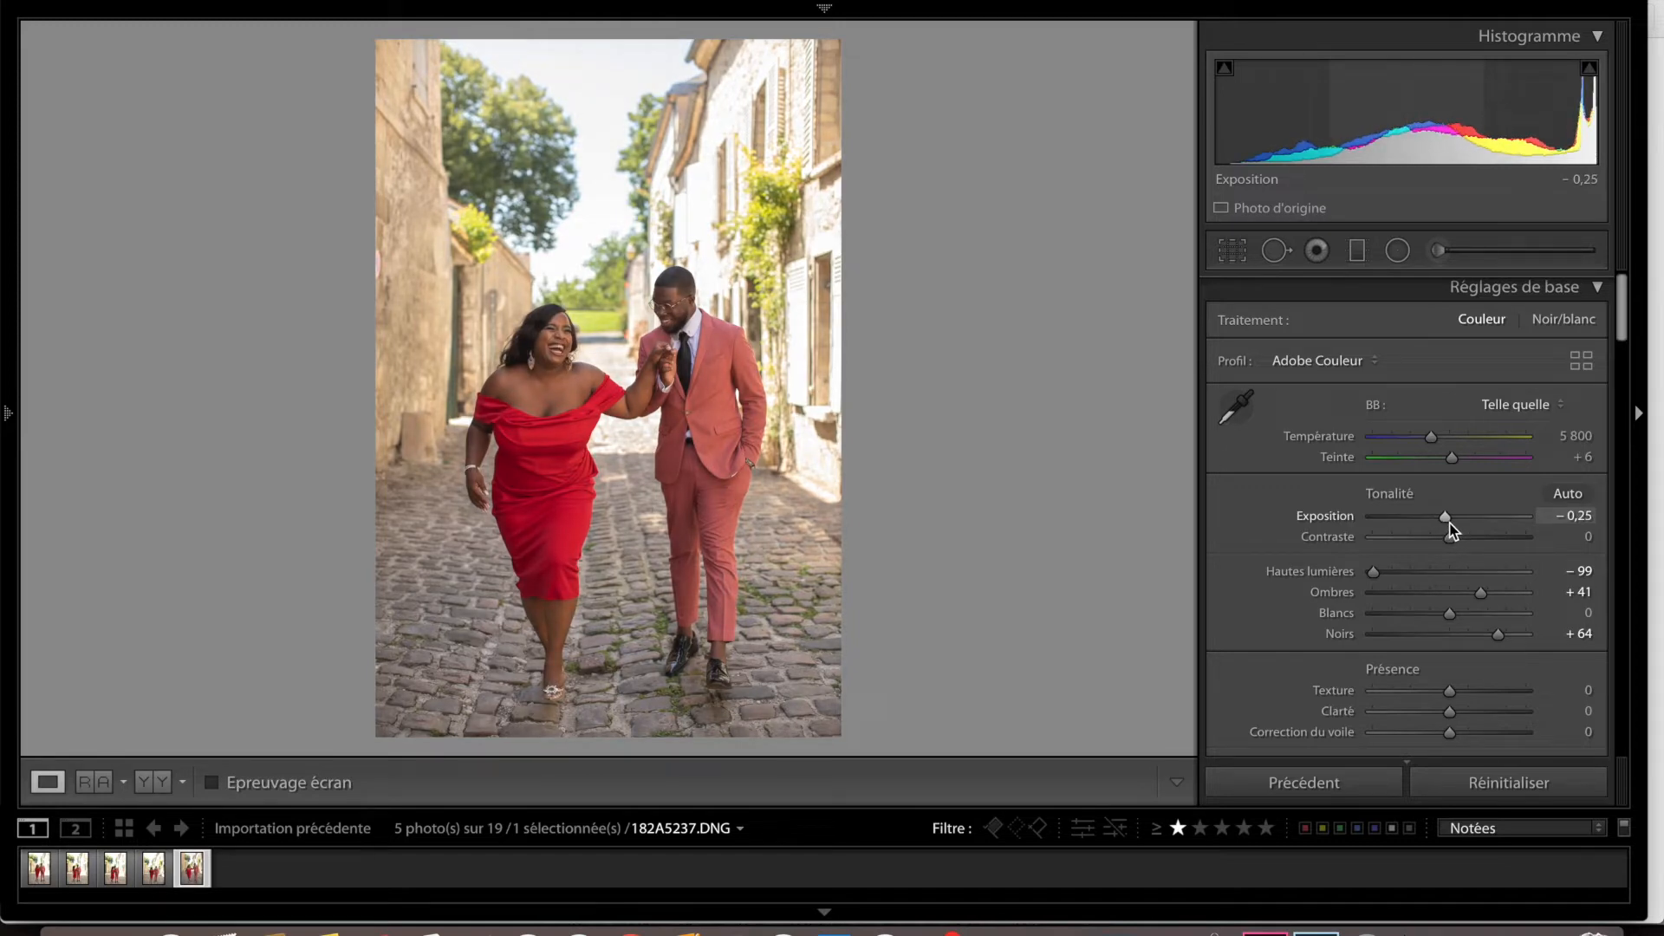
Set the photo's dehaze to −14, trying stronger negative and positive amounts such as −24 and +35 for comparison
scroll(1453, 531, down, 3)
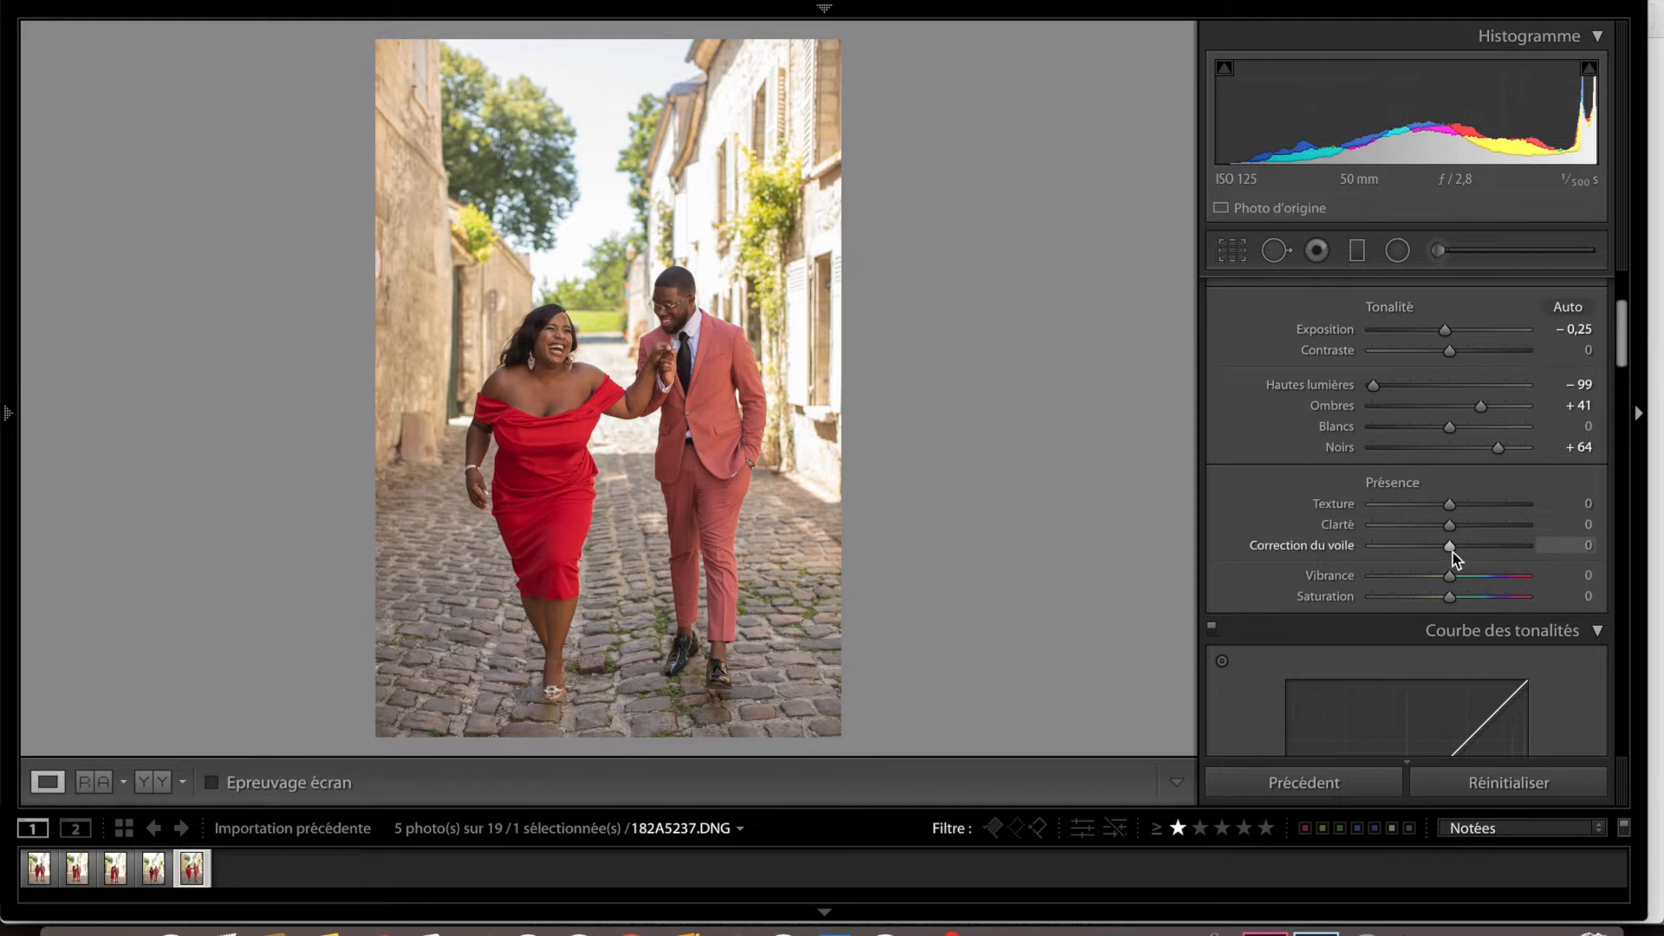
drag(1451, 555, 1433, 556)
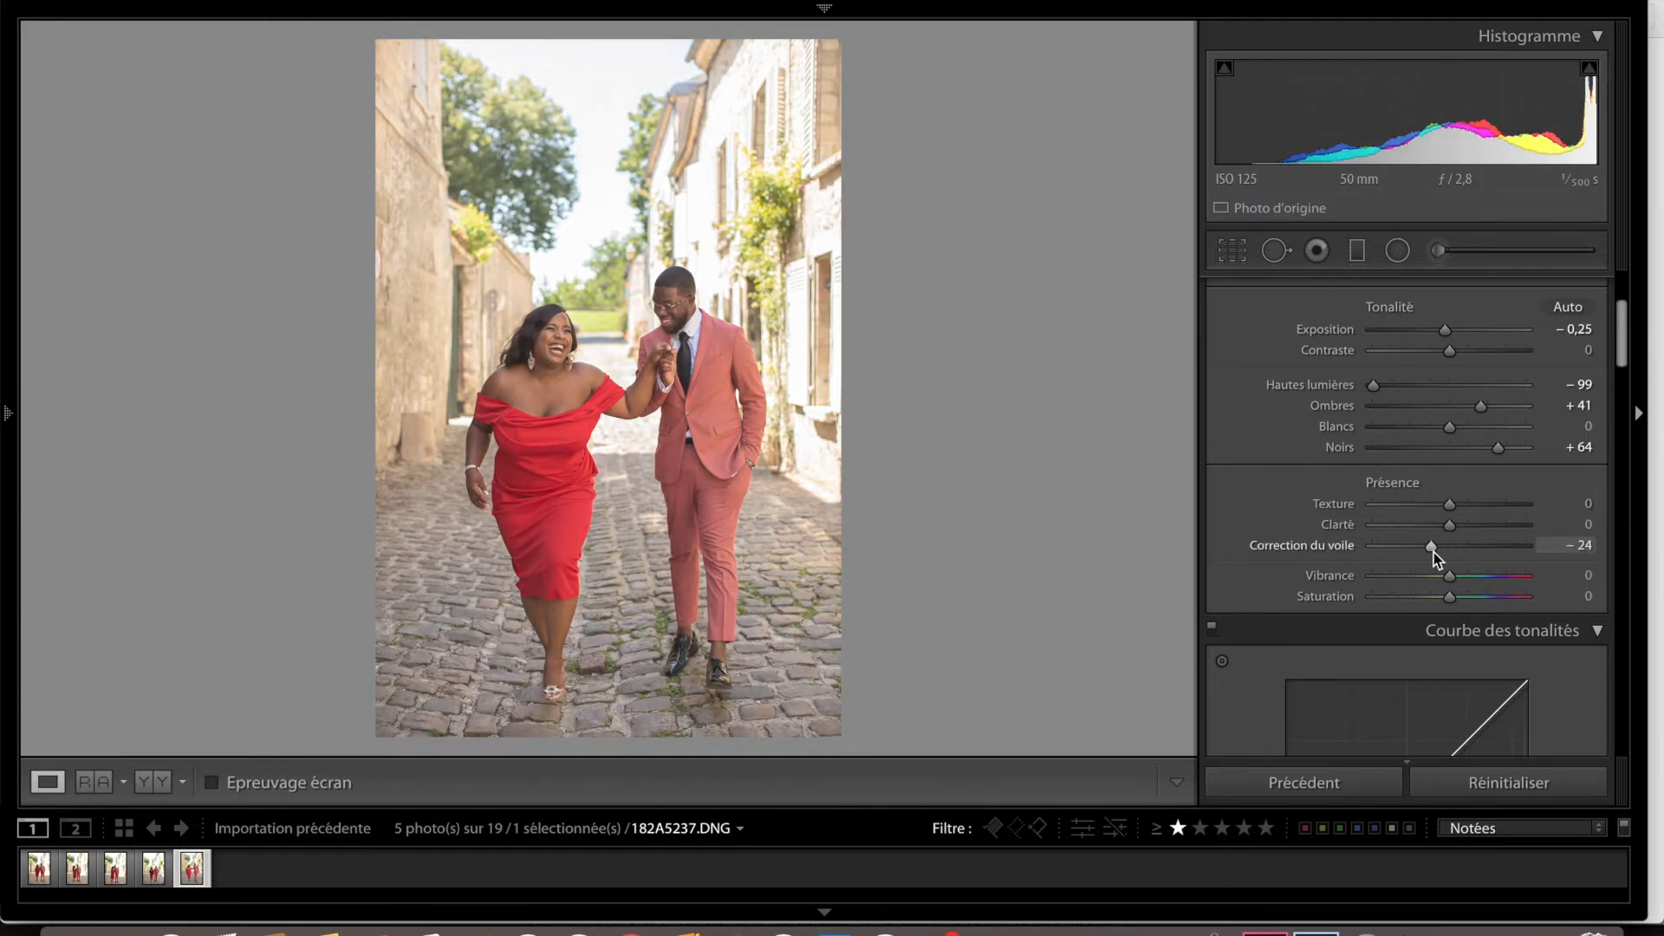
drag(1434, 554, 1437, 554)
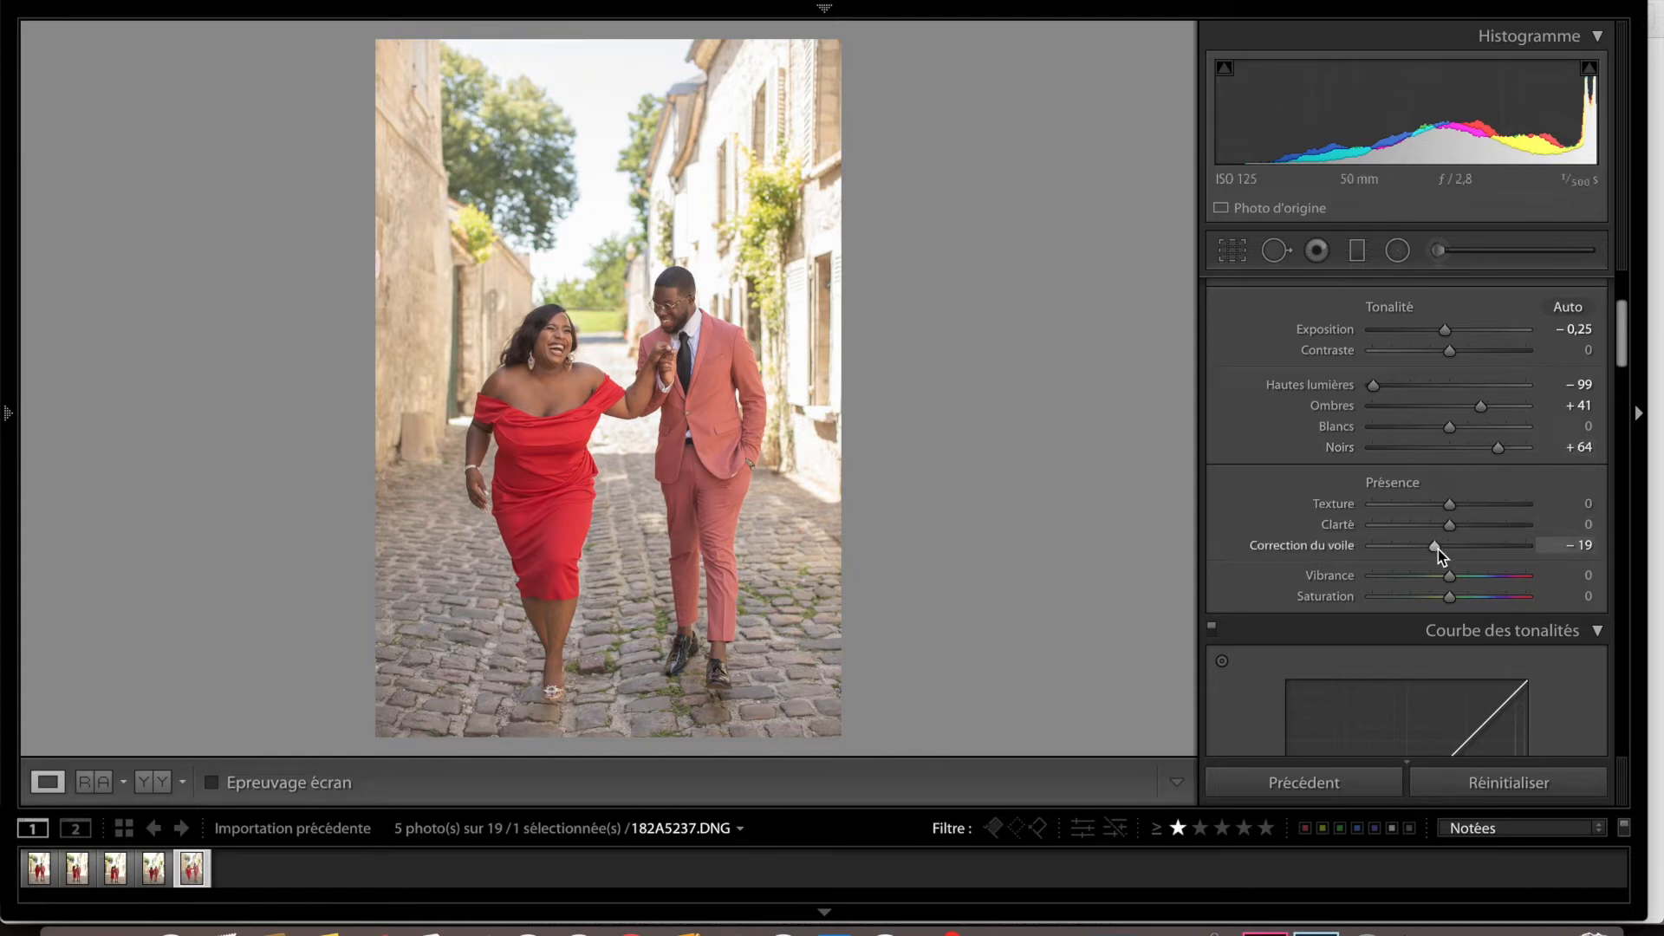
drag(1438, 550, 1483, 558)
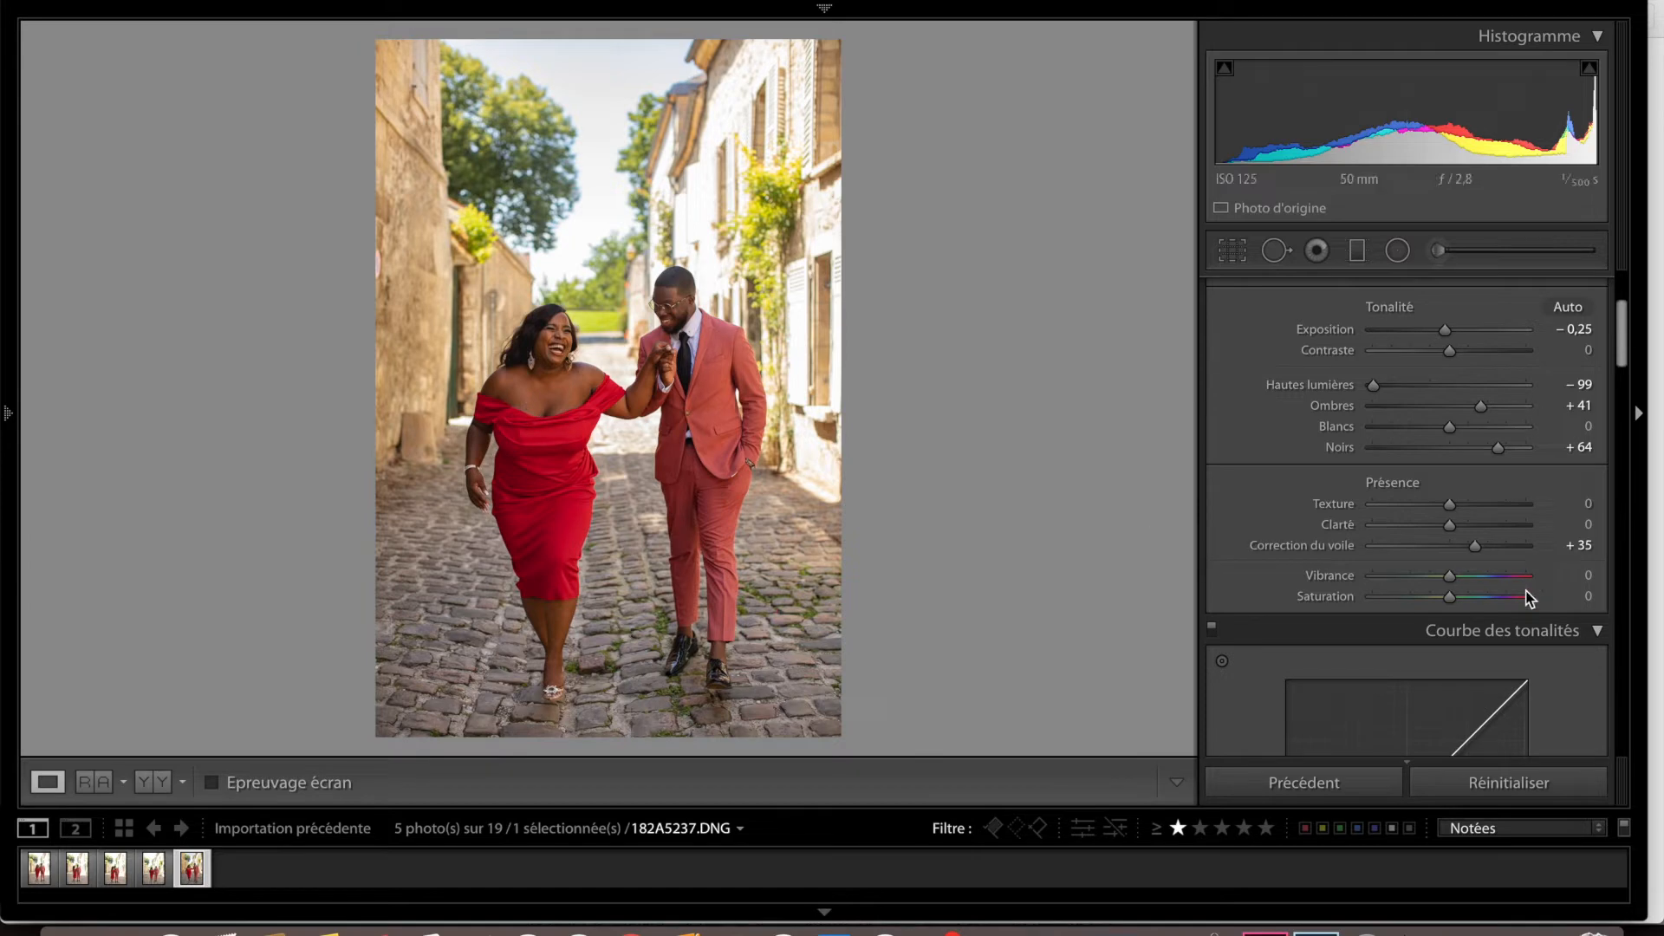
drag(1476, 549, 1435, 558)
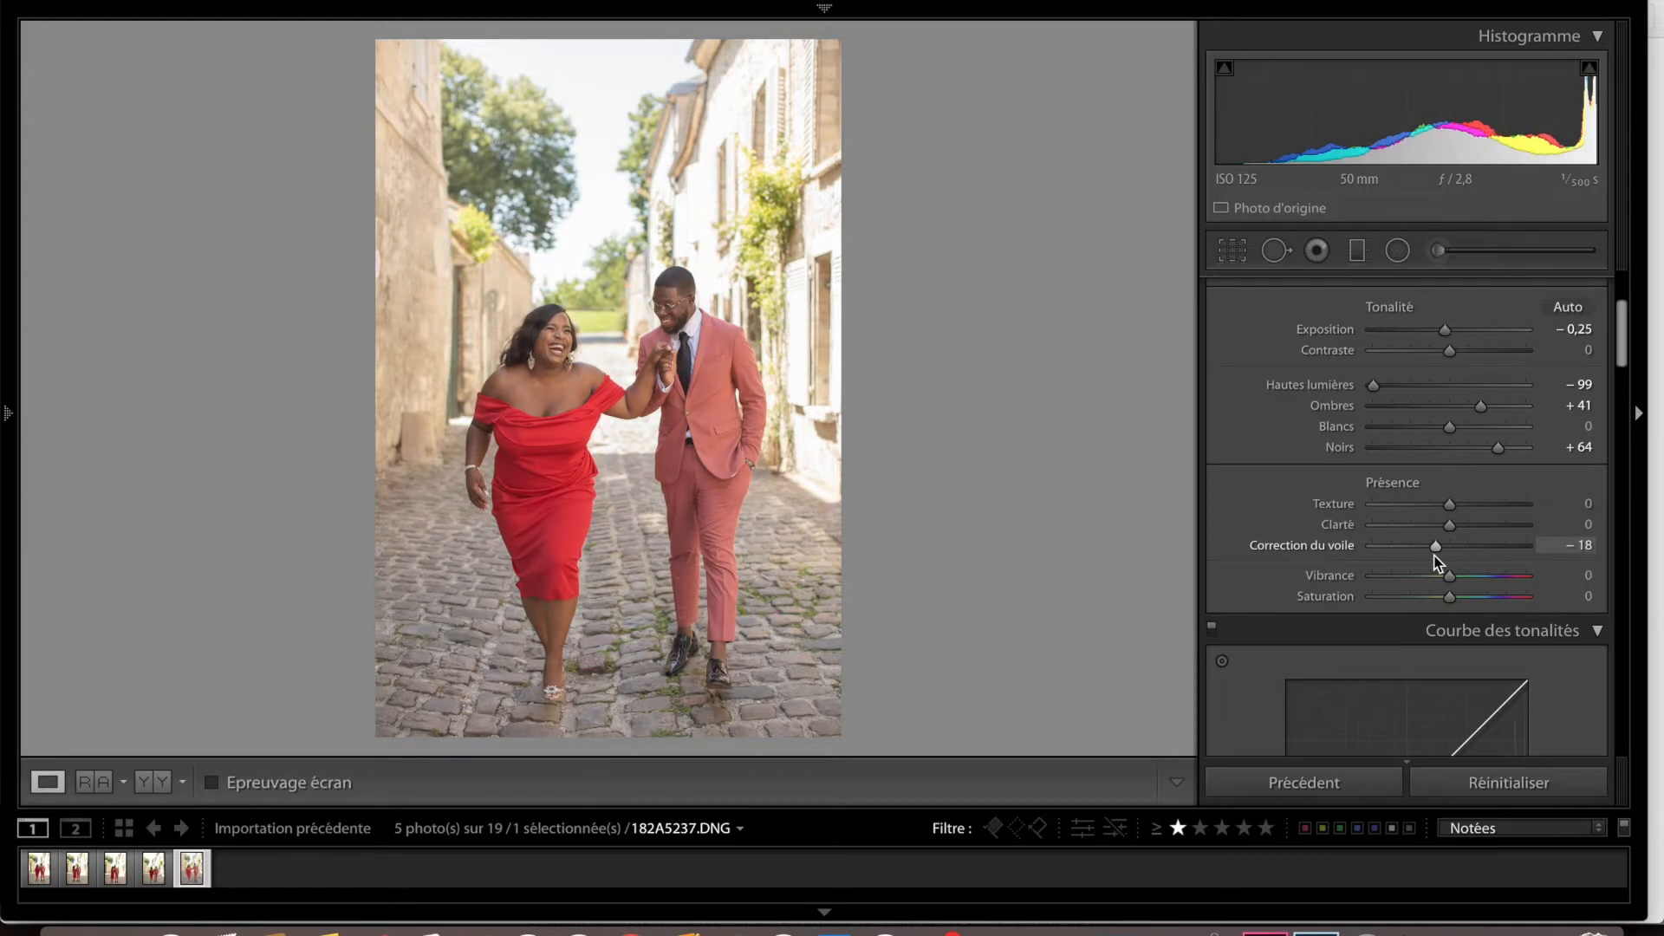
mouse_move(1436, 548)
mouse_down()
mouse_move(1467, 554)
mouse_move(1435, 551)
mouse_up()
Try the red color range at −100 saturation and inspect the suit and dress up close
scroll(1438, 554, down, 10)
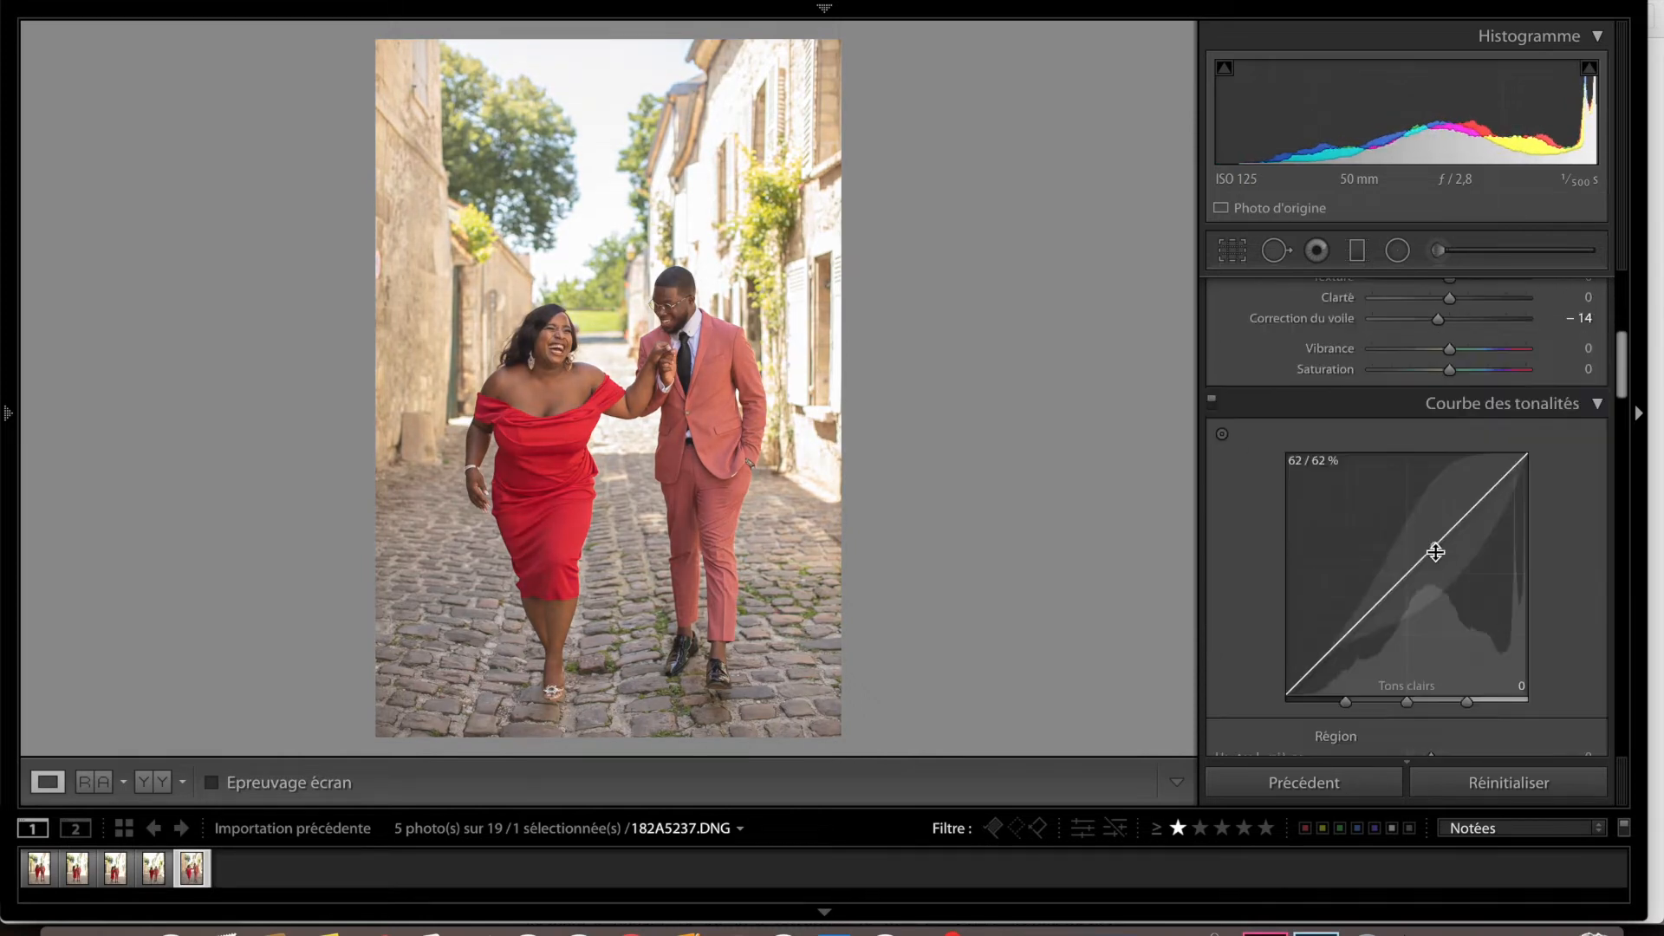
scroll(1442, 548, down, 1)
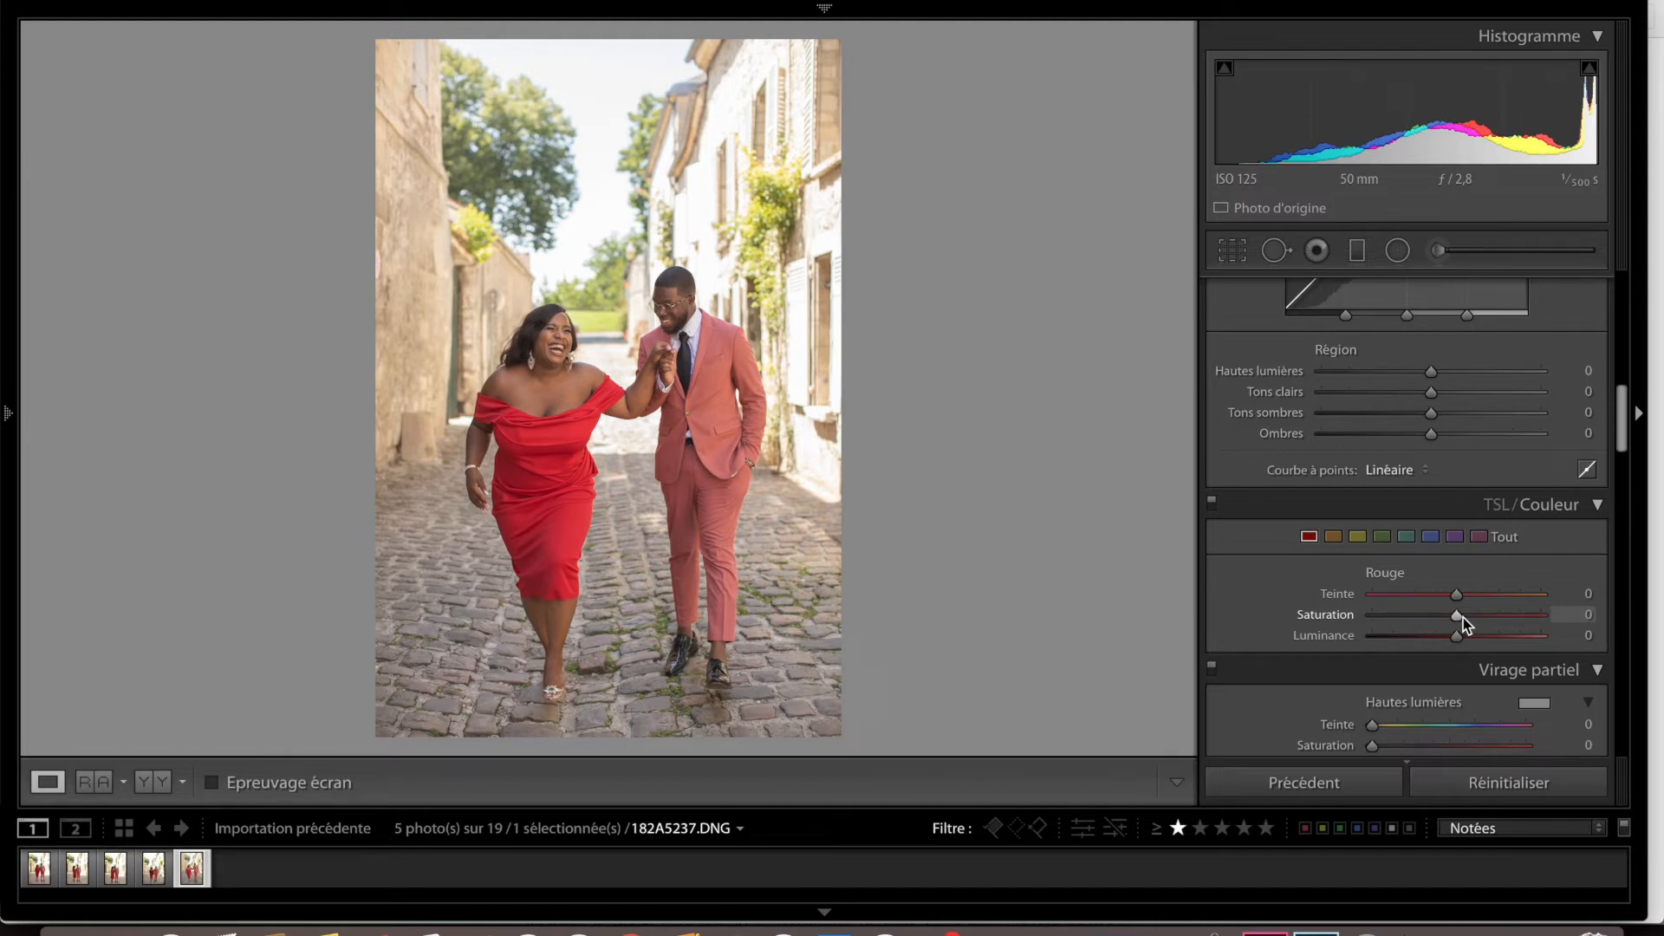
drag(1461, 617, 1237, 620)
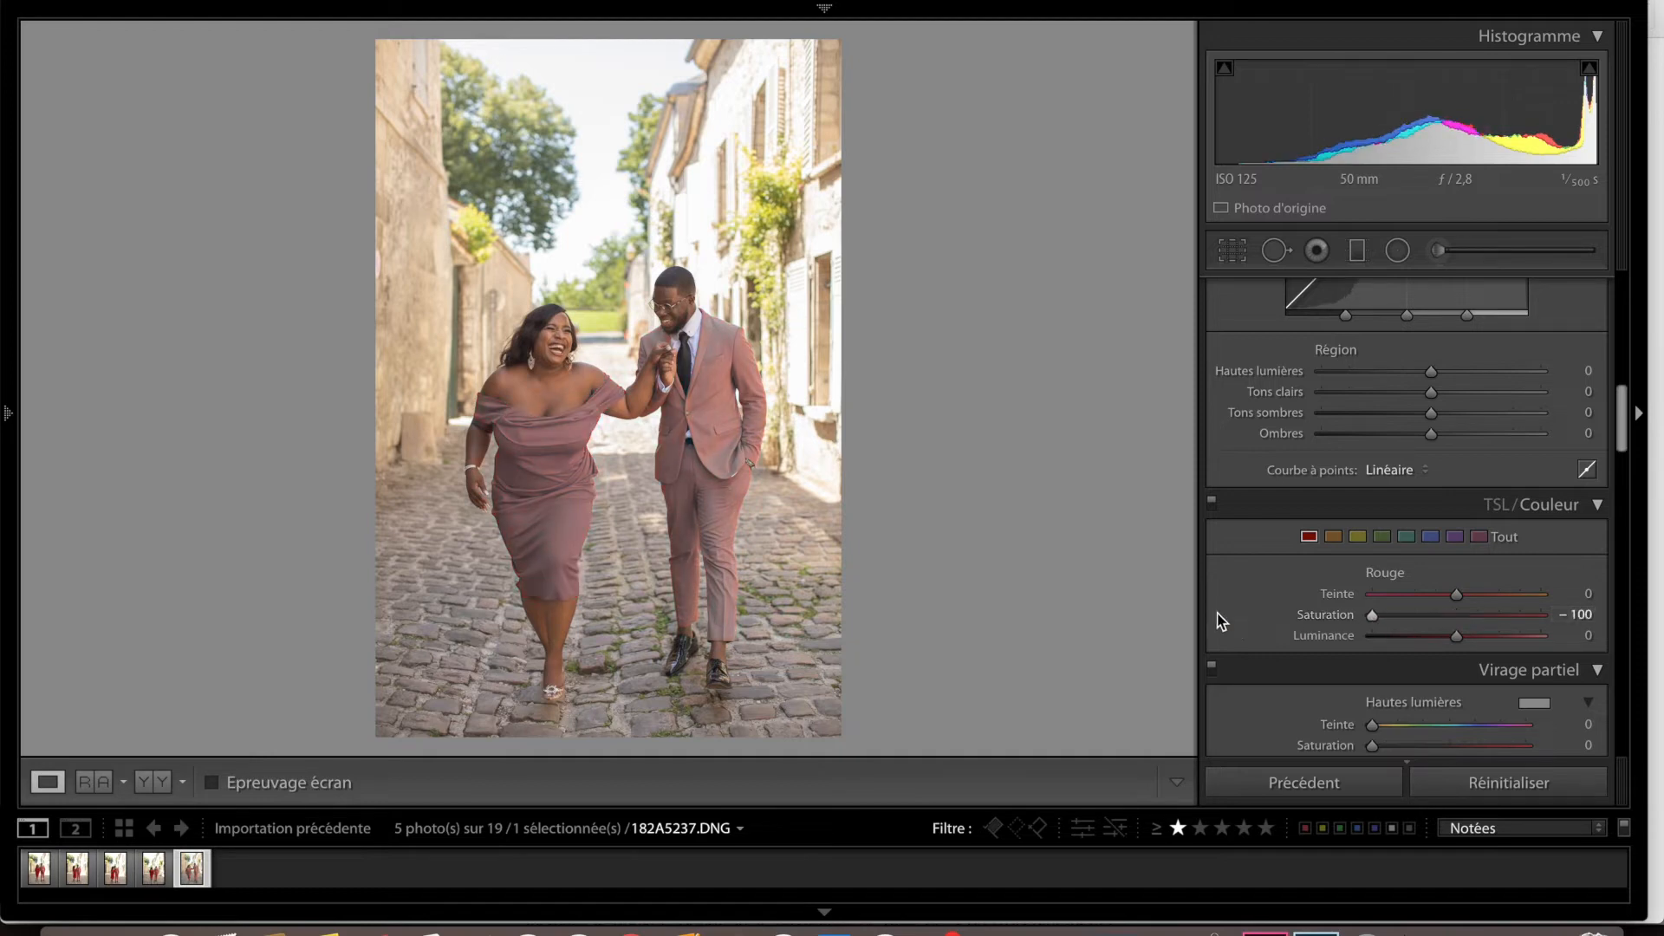
click(654, 319)
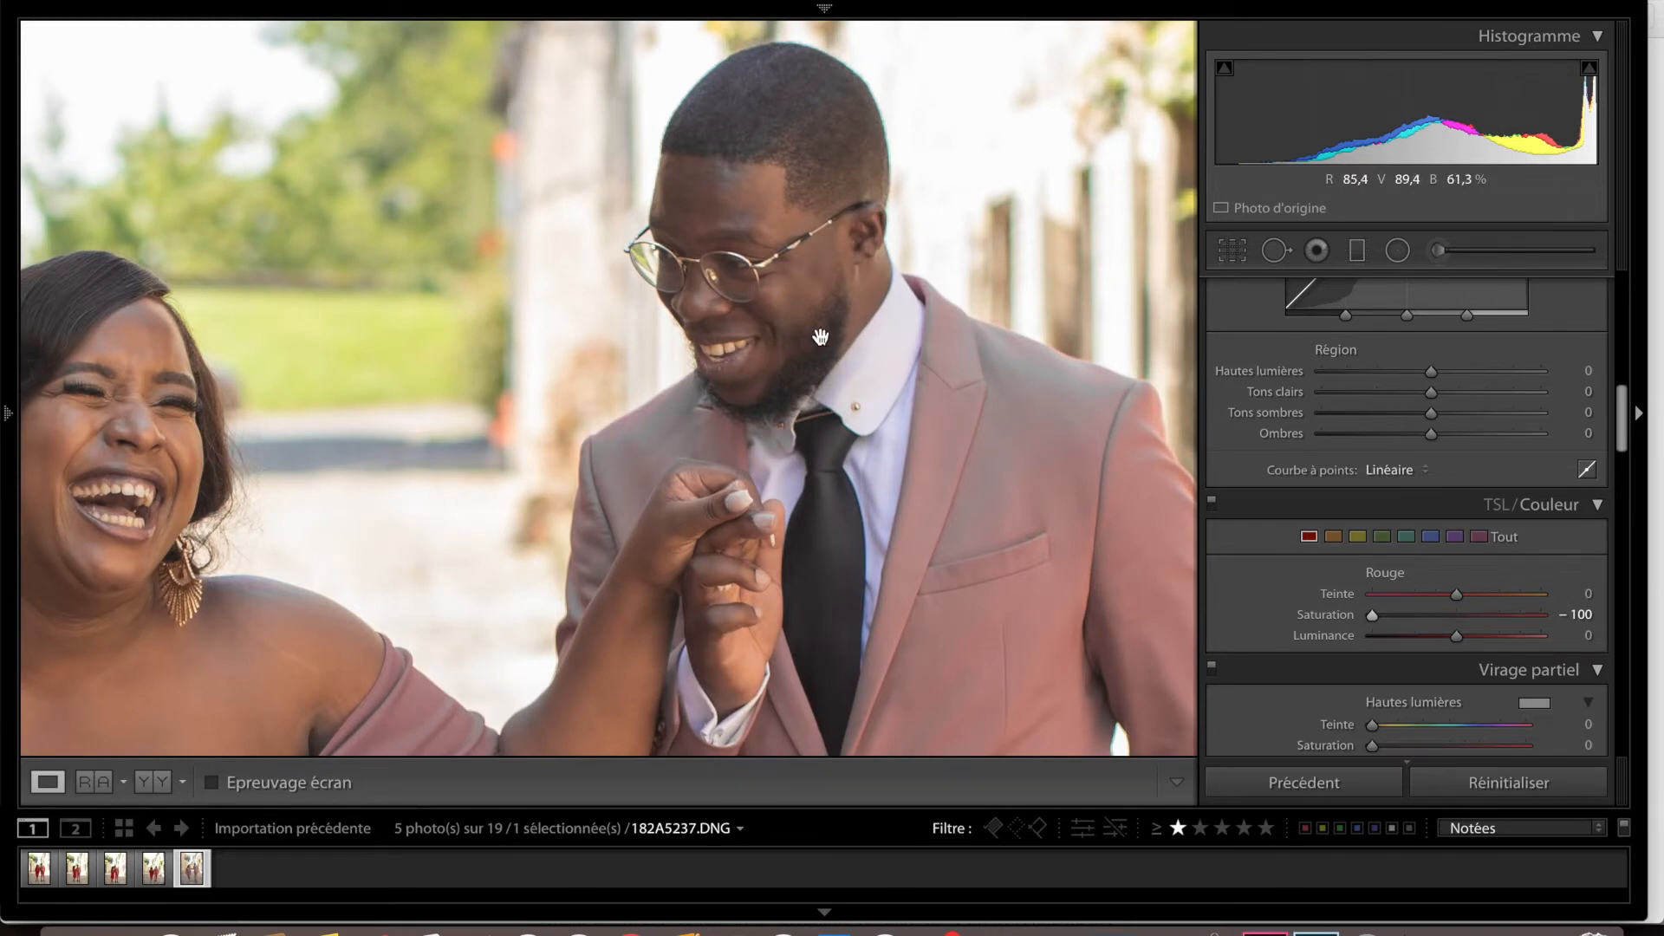
drag(894, 448, 772, 211)
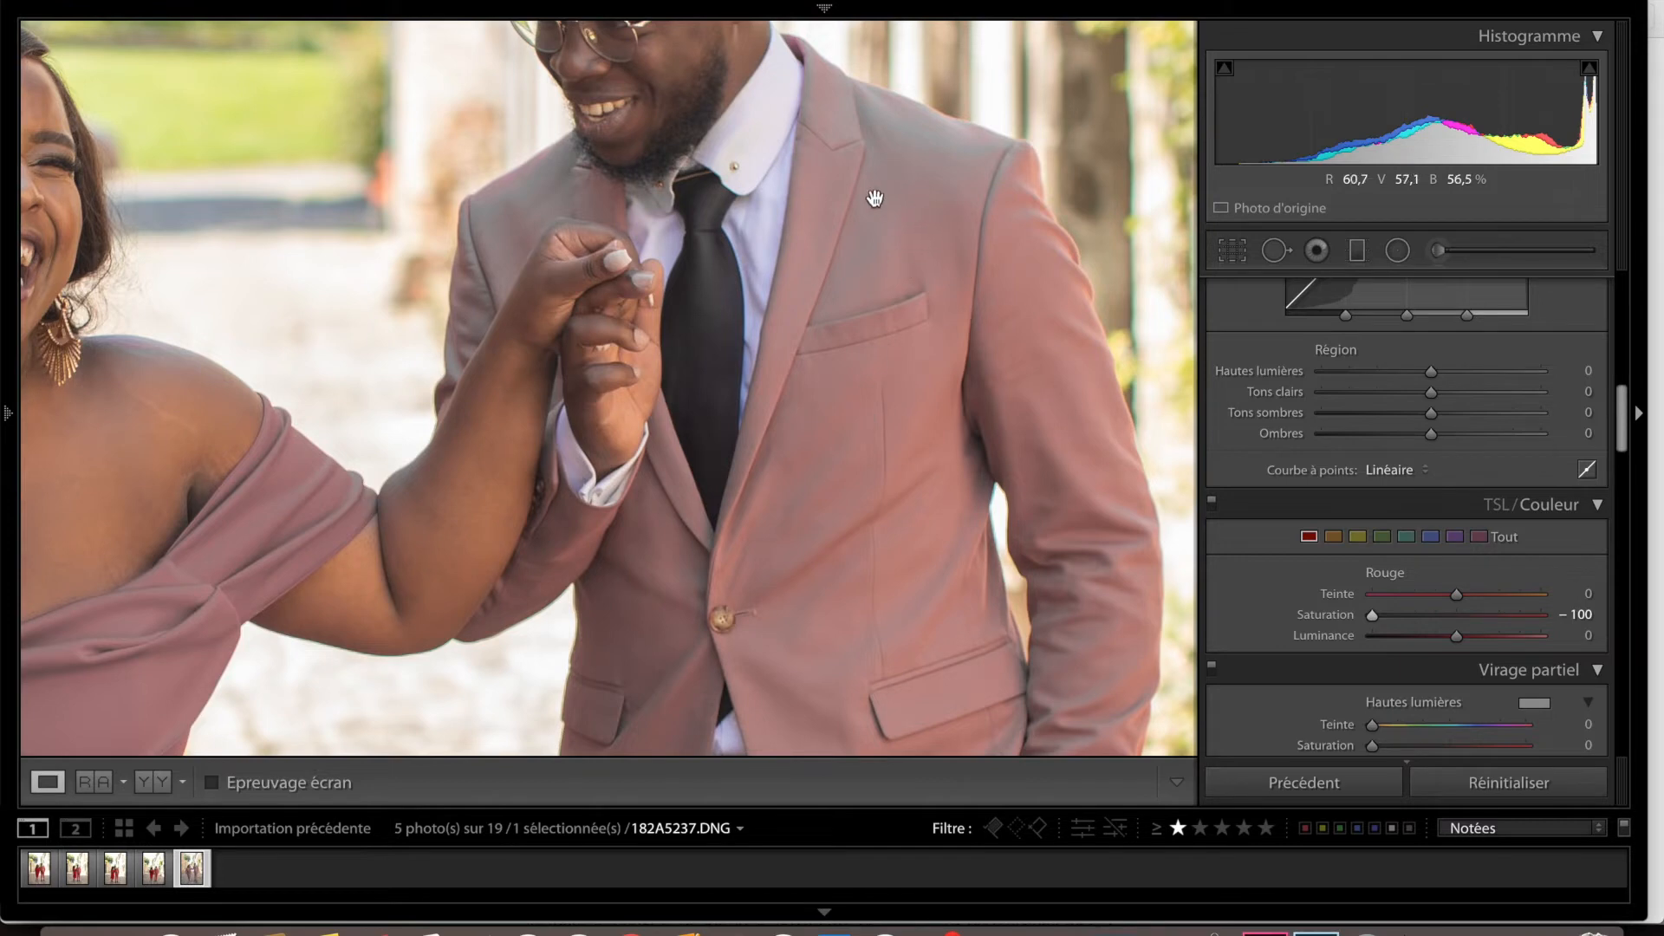
click(922, 535)
Try the red saturation at +45 and inspect the man's jacket and face up close
drag(1372, 615, 1498, 630)
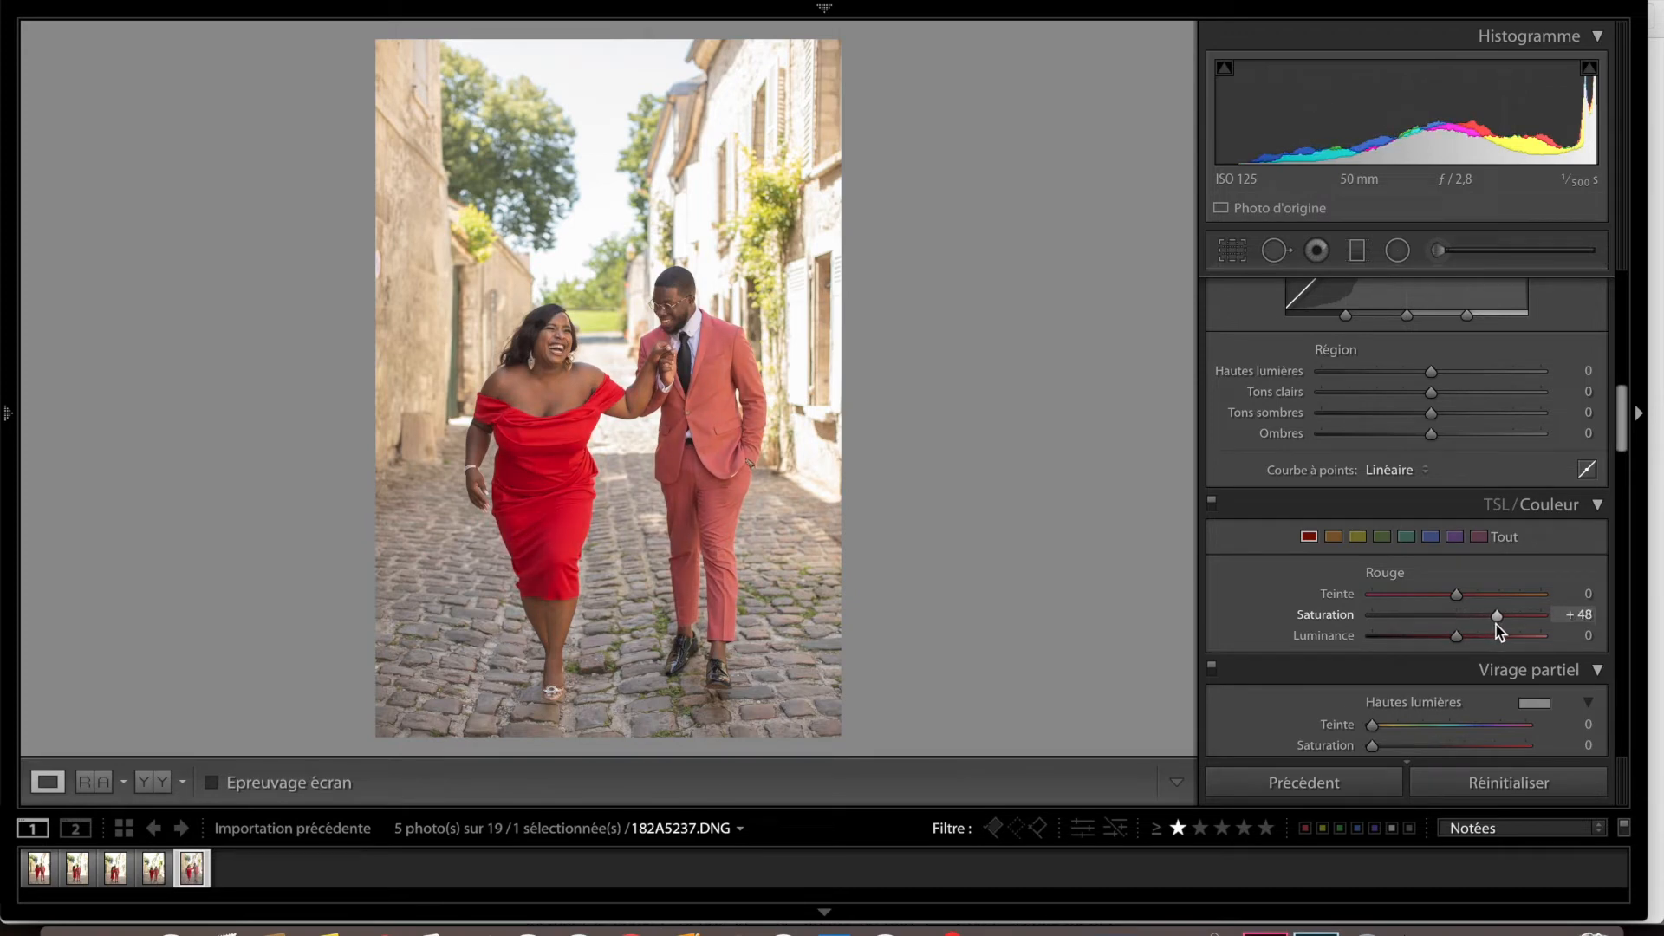
drag(1500, 631, 1494, 626)
click(725, 338)
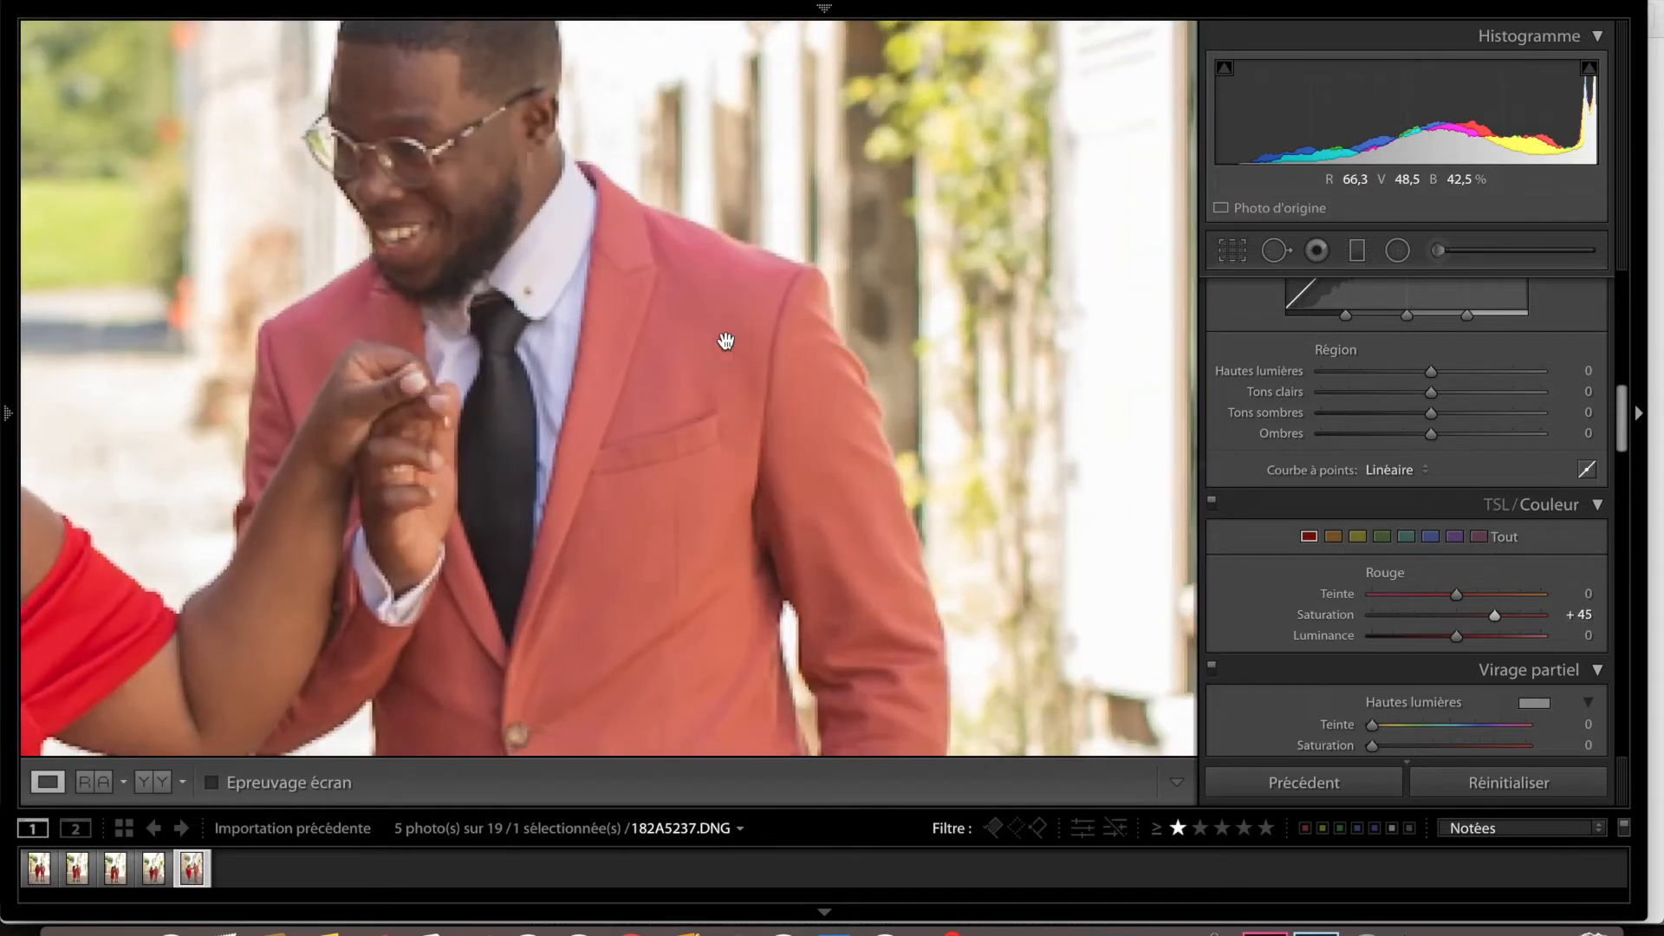
drag(709, 318, 839, 440)
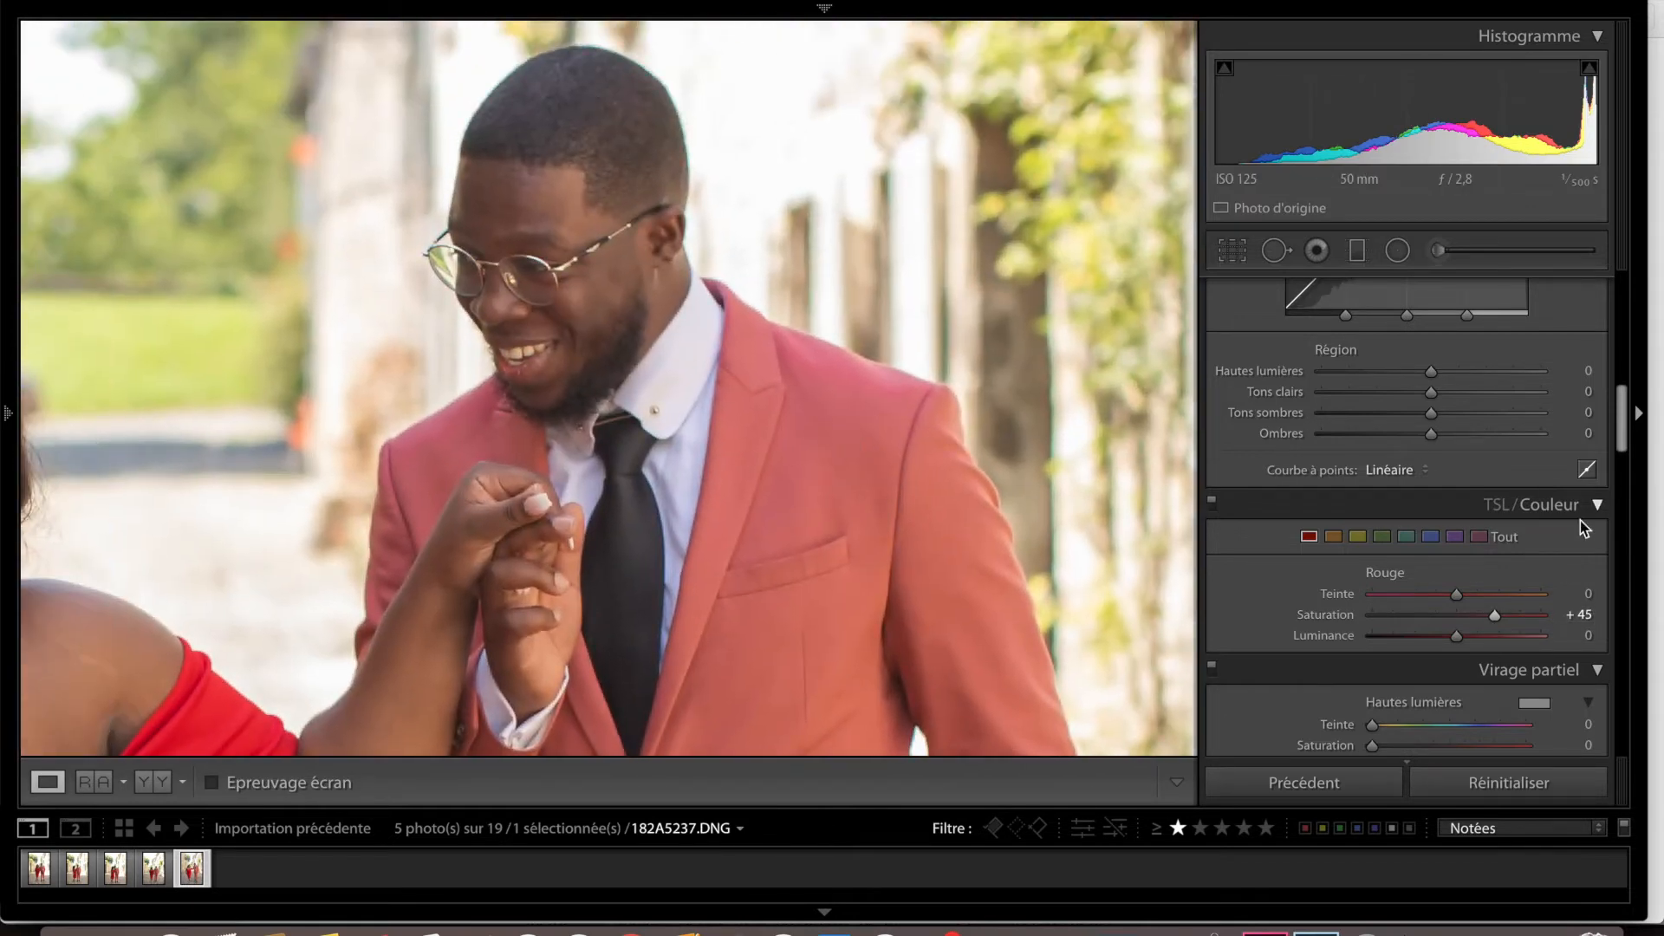
Try the red saturation at its +100 maximum and compare the jacket up close with the full photo
drag(1494, 615, 1540, 614)
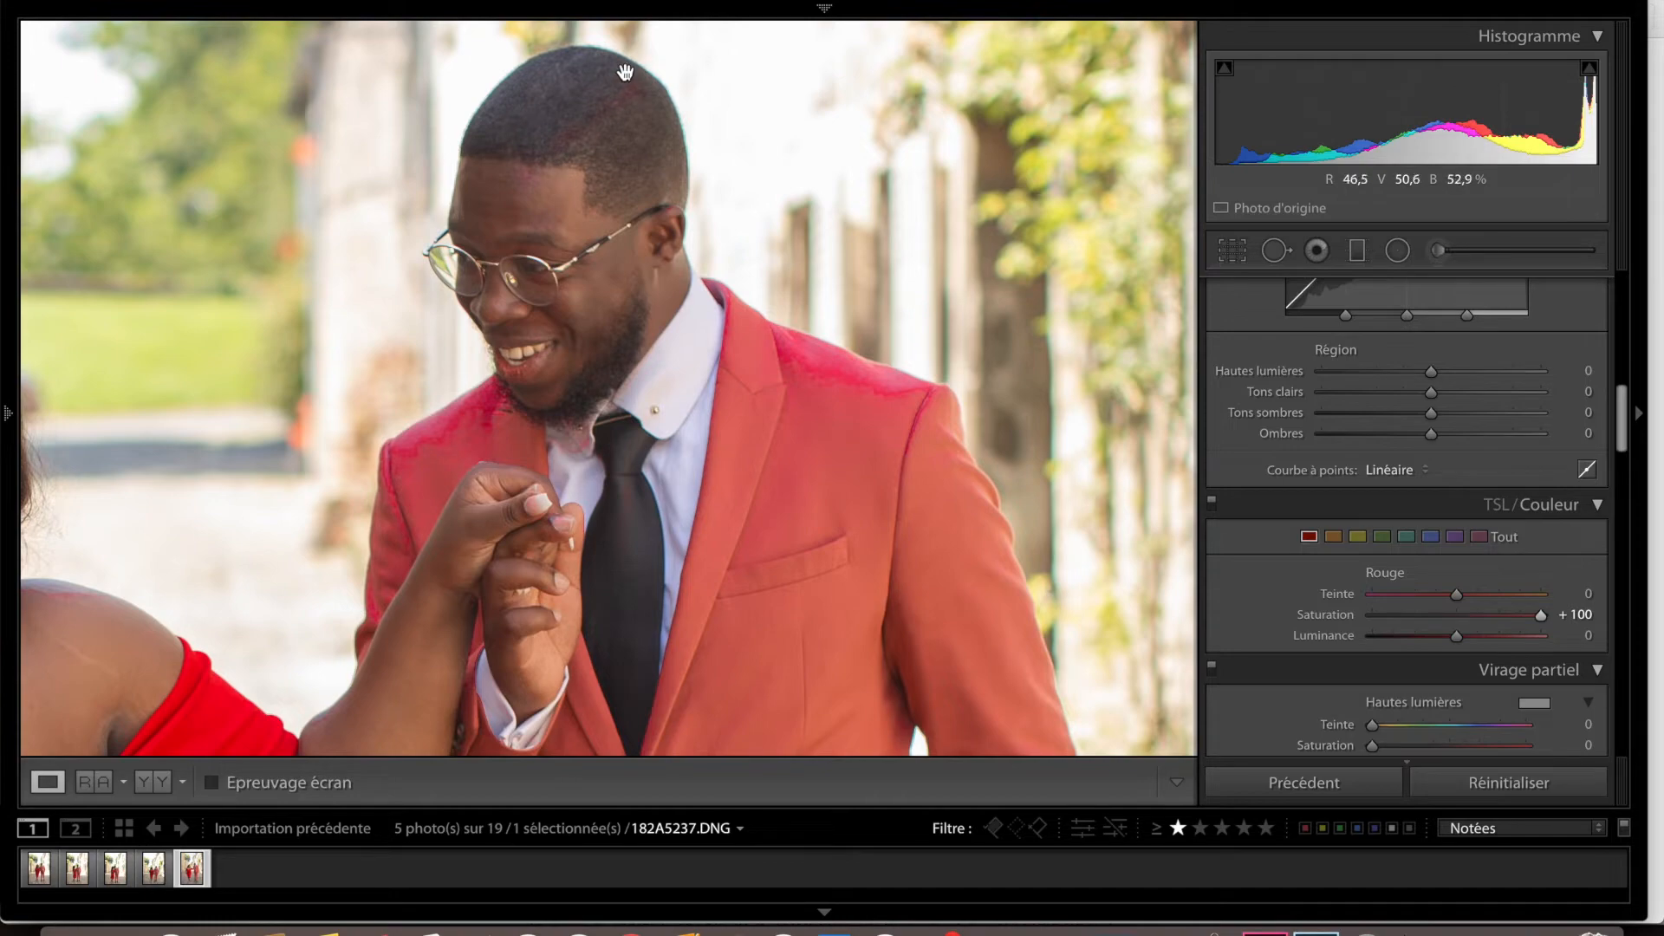
click(728, 419)
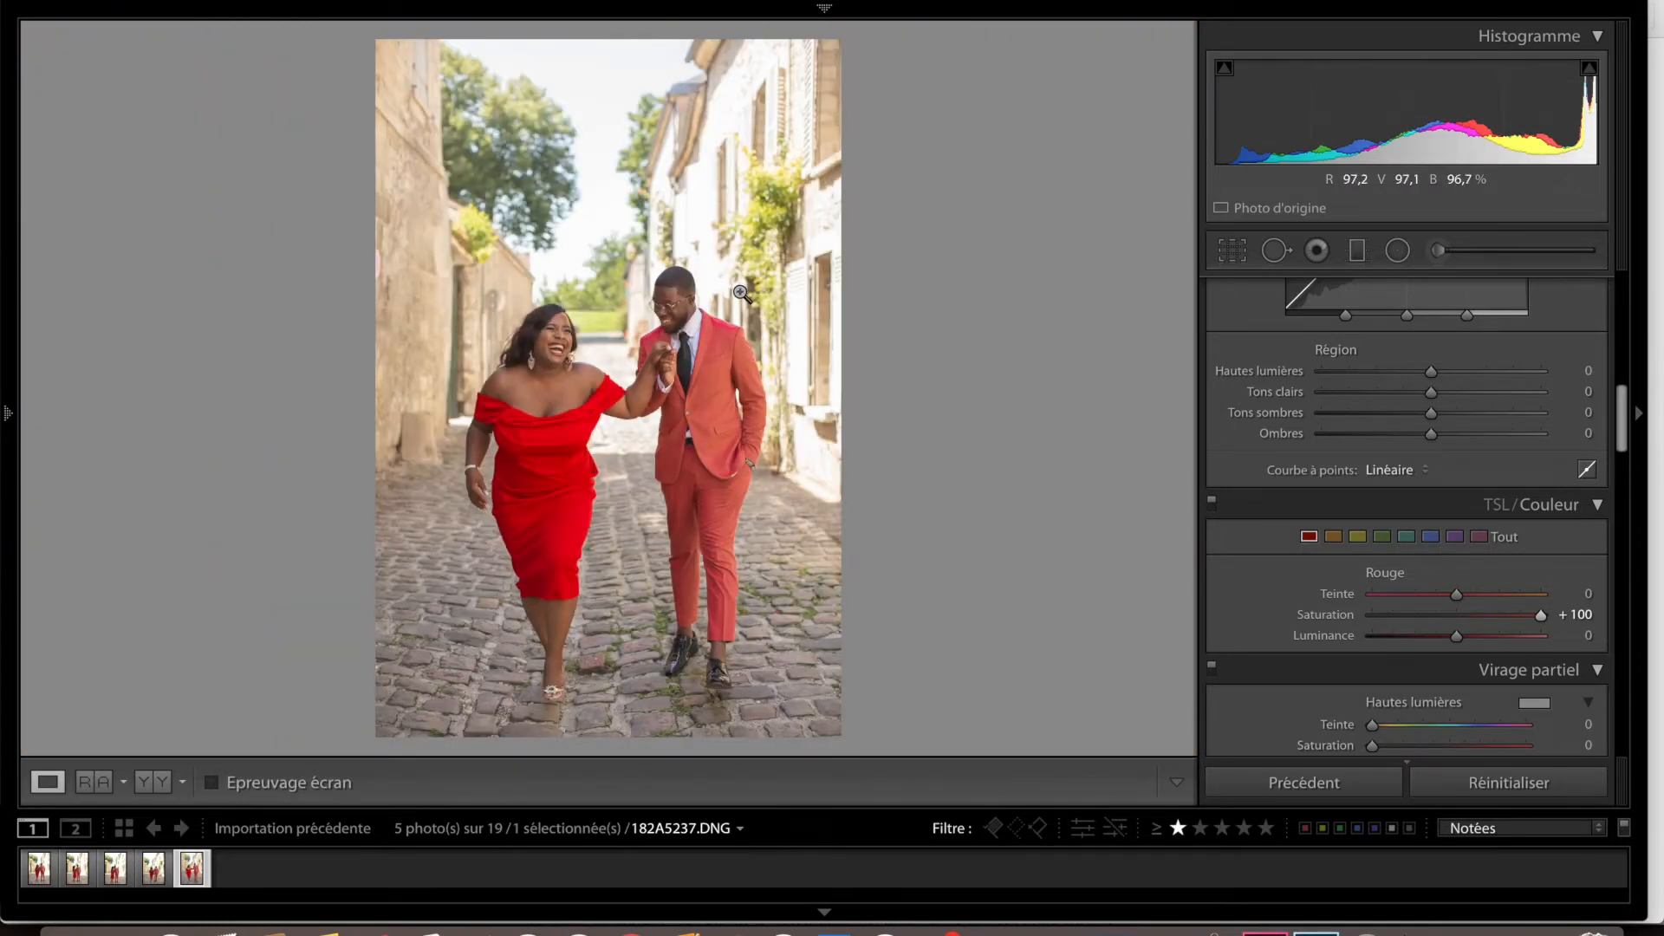
click(723, 318)
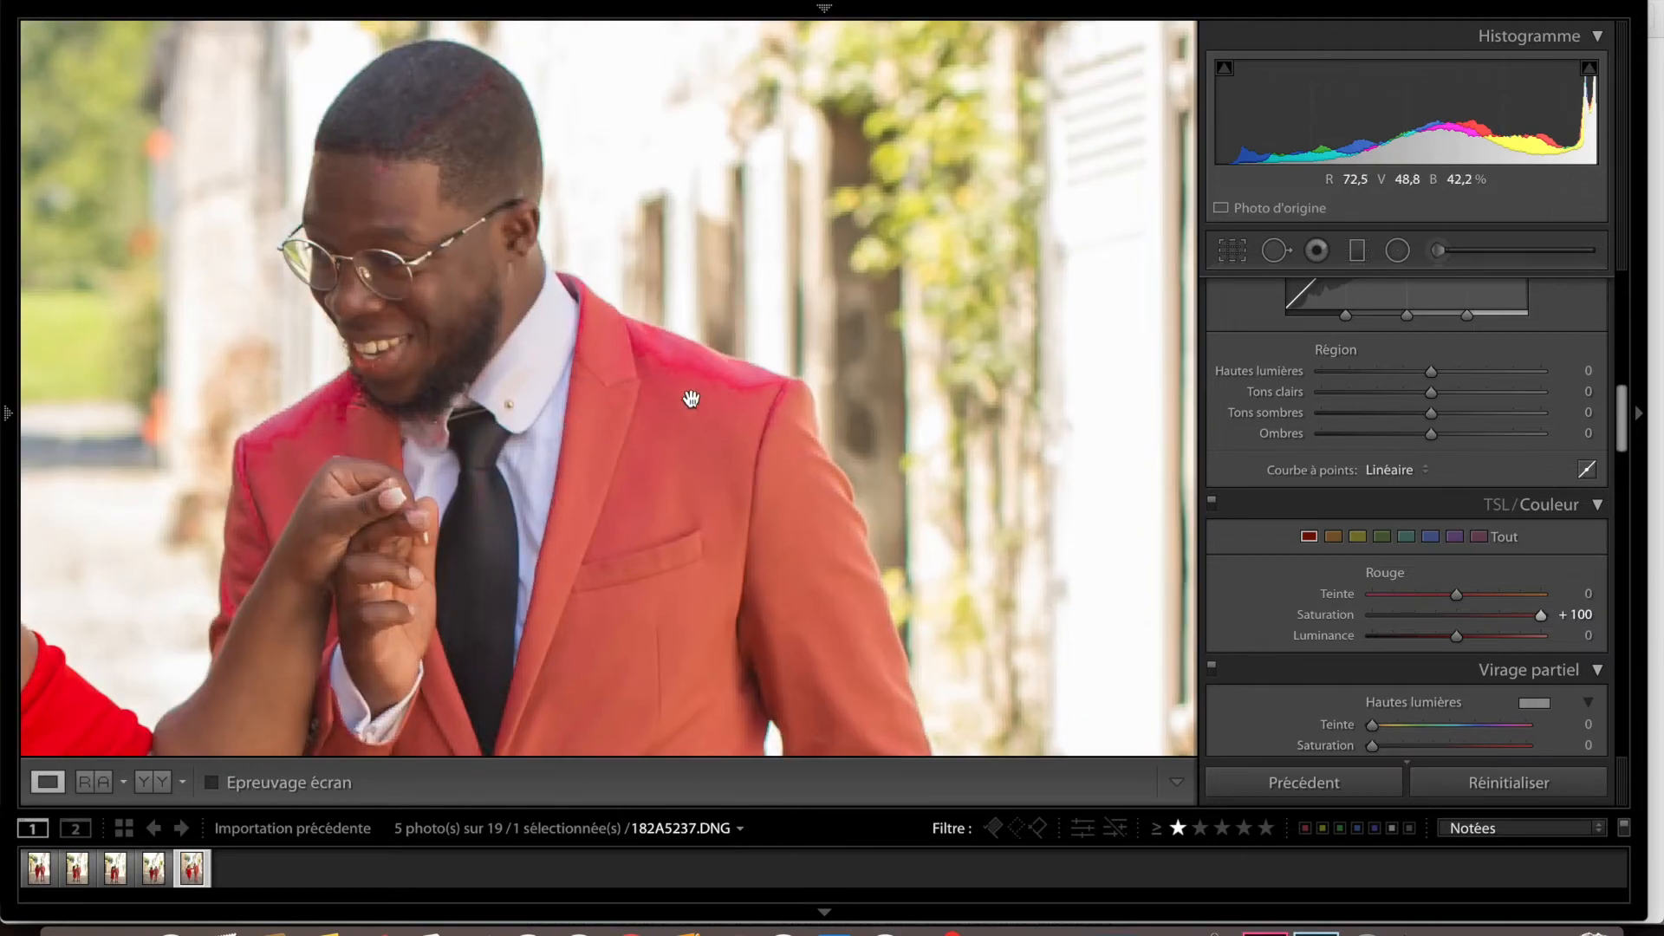
click(843, 475)
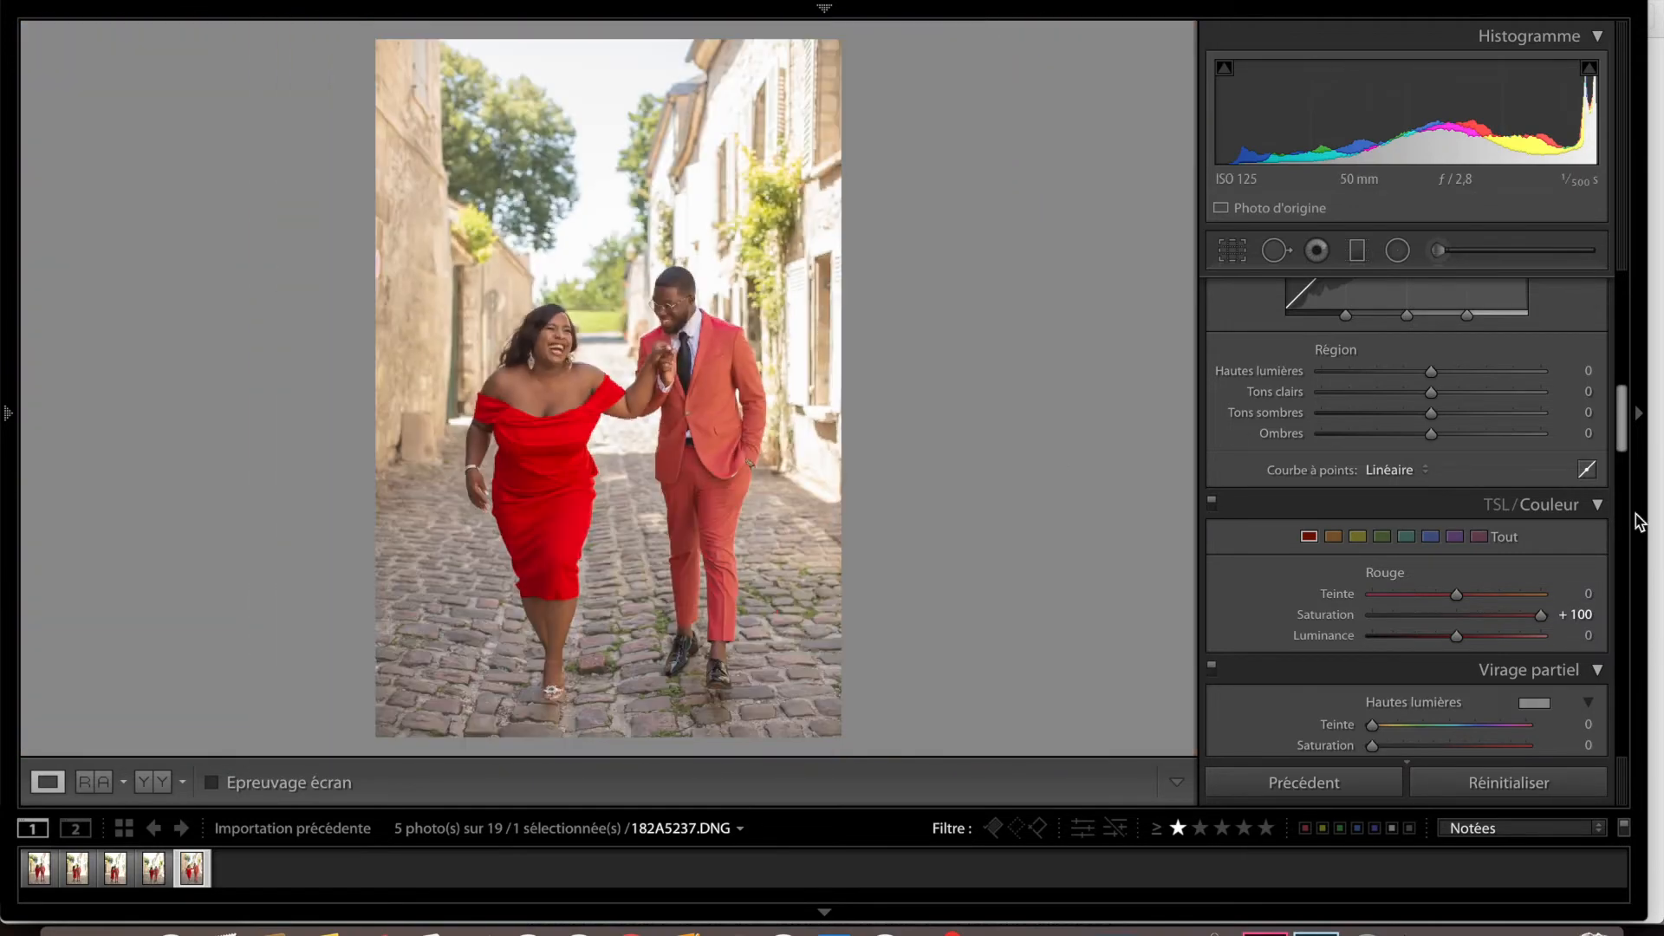
Set the red saturation to +46 and check the couple up close
drag(1543, 616, 1494, 615)
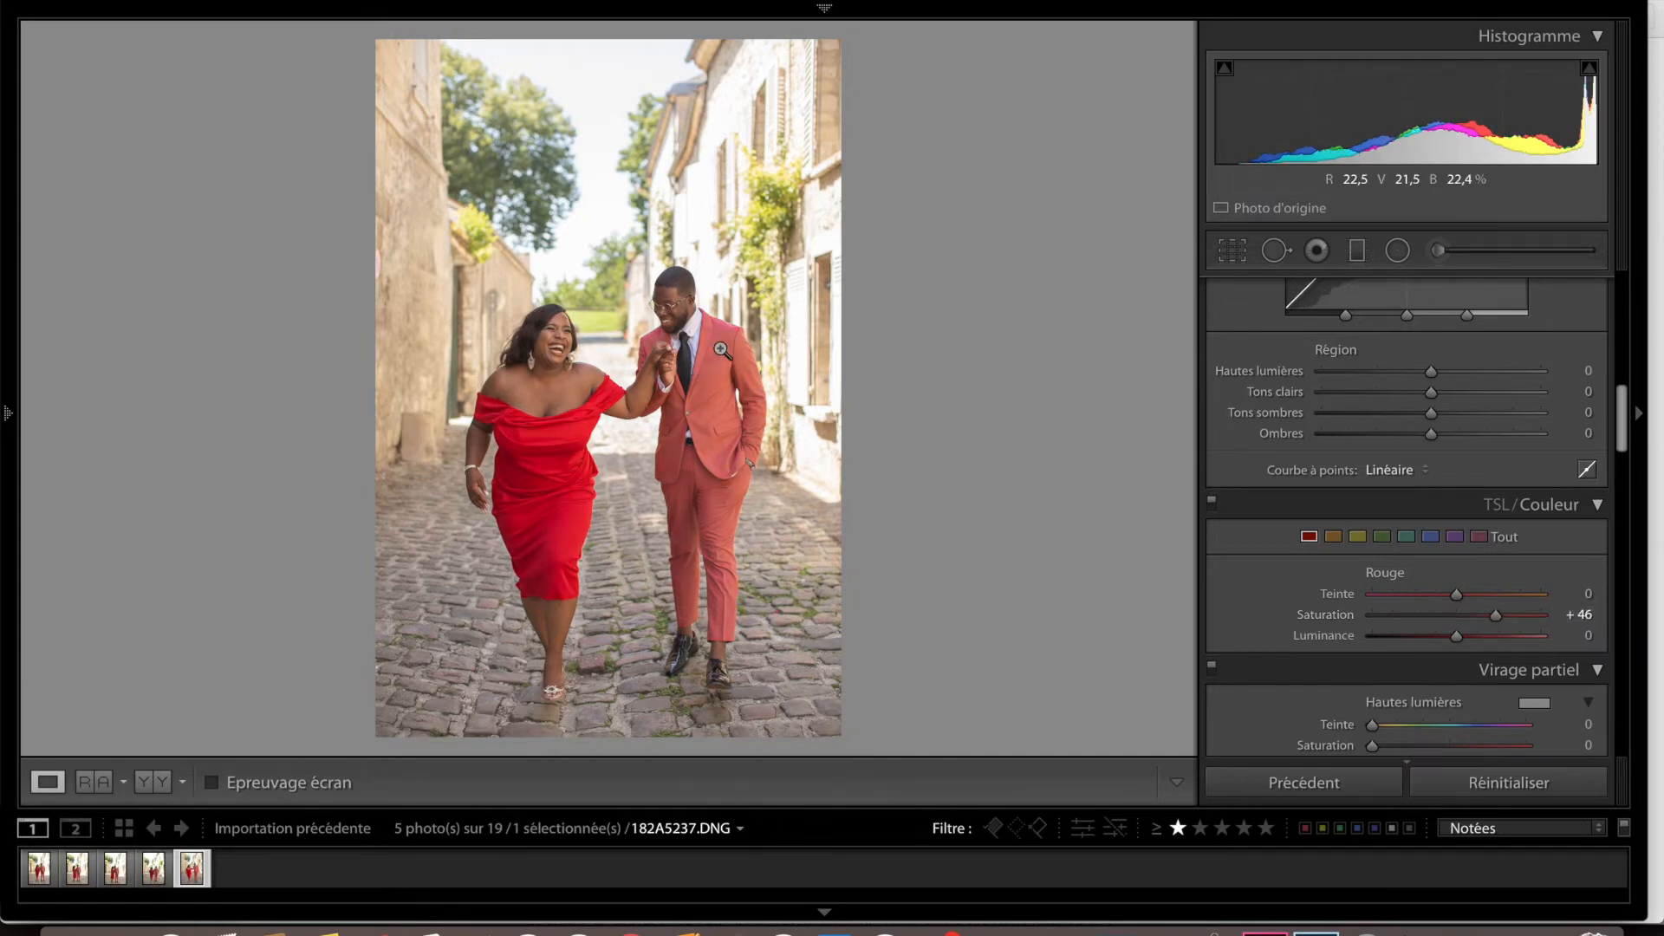
click(715, 290)
drag(487, 305, 466, 286)
click(768, 439)
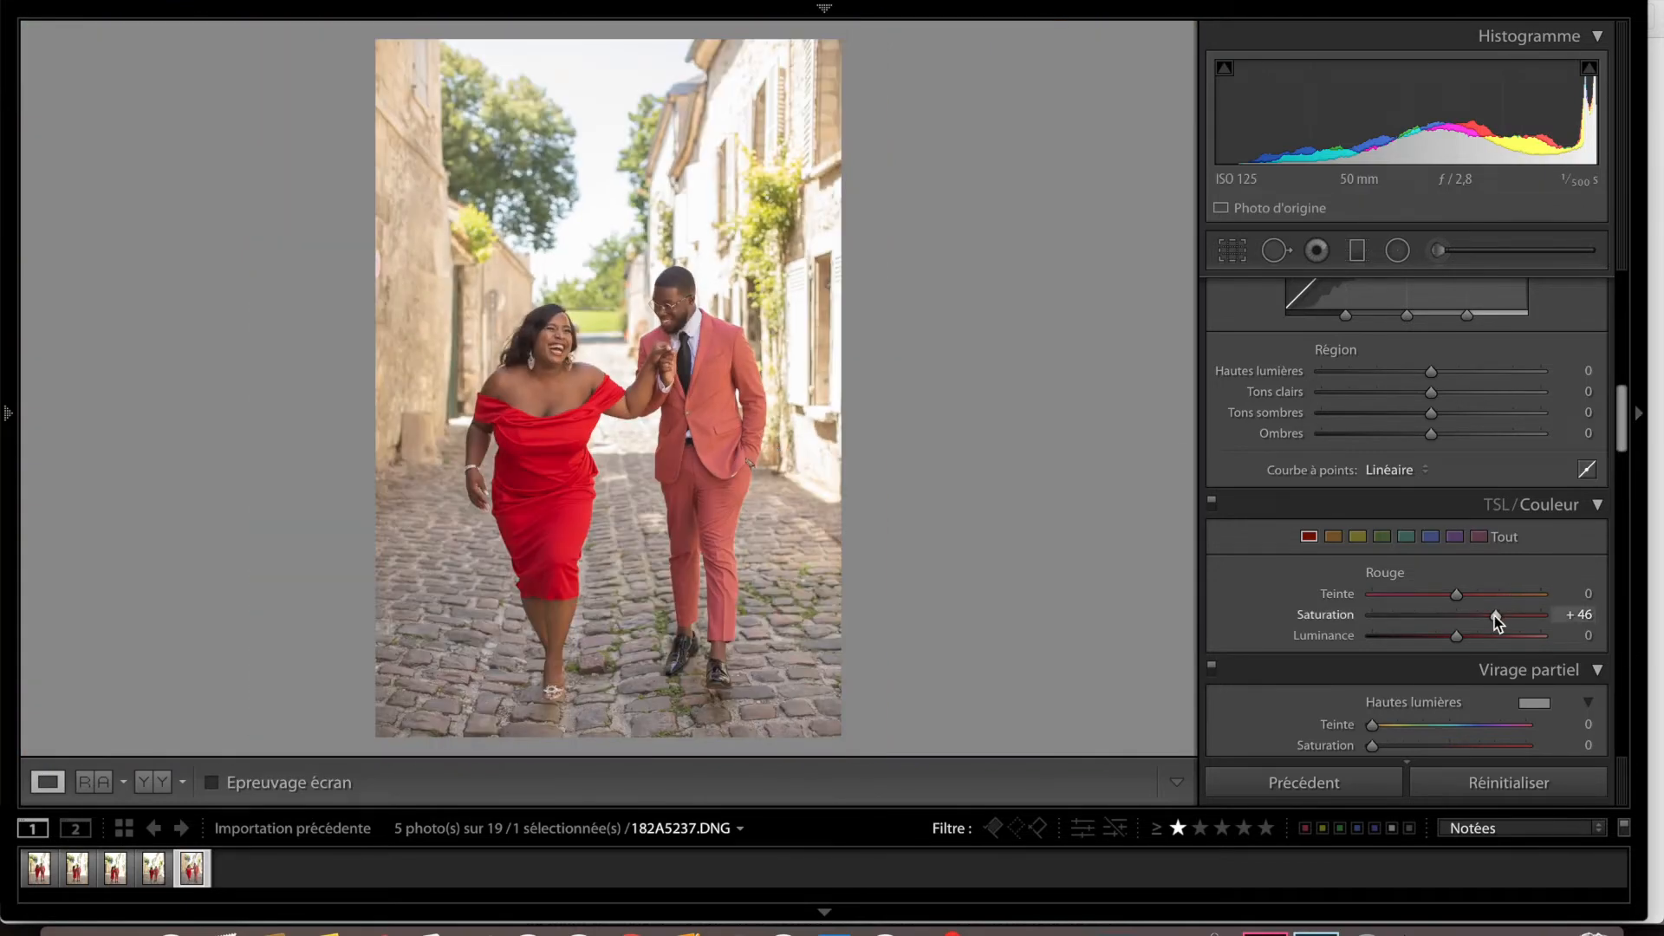
Raise the darks region of the tone curve to +26
scroll(1356, 473, up, 5)
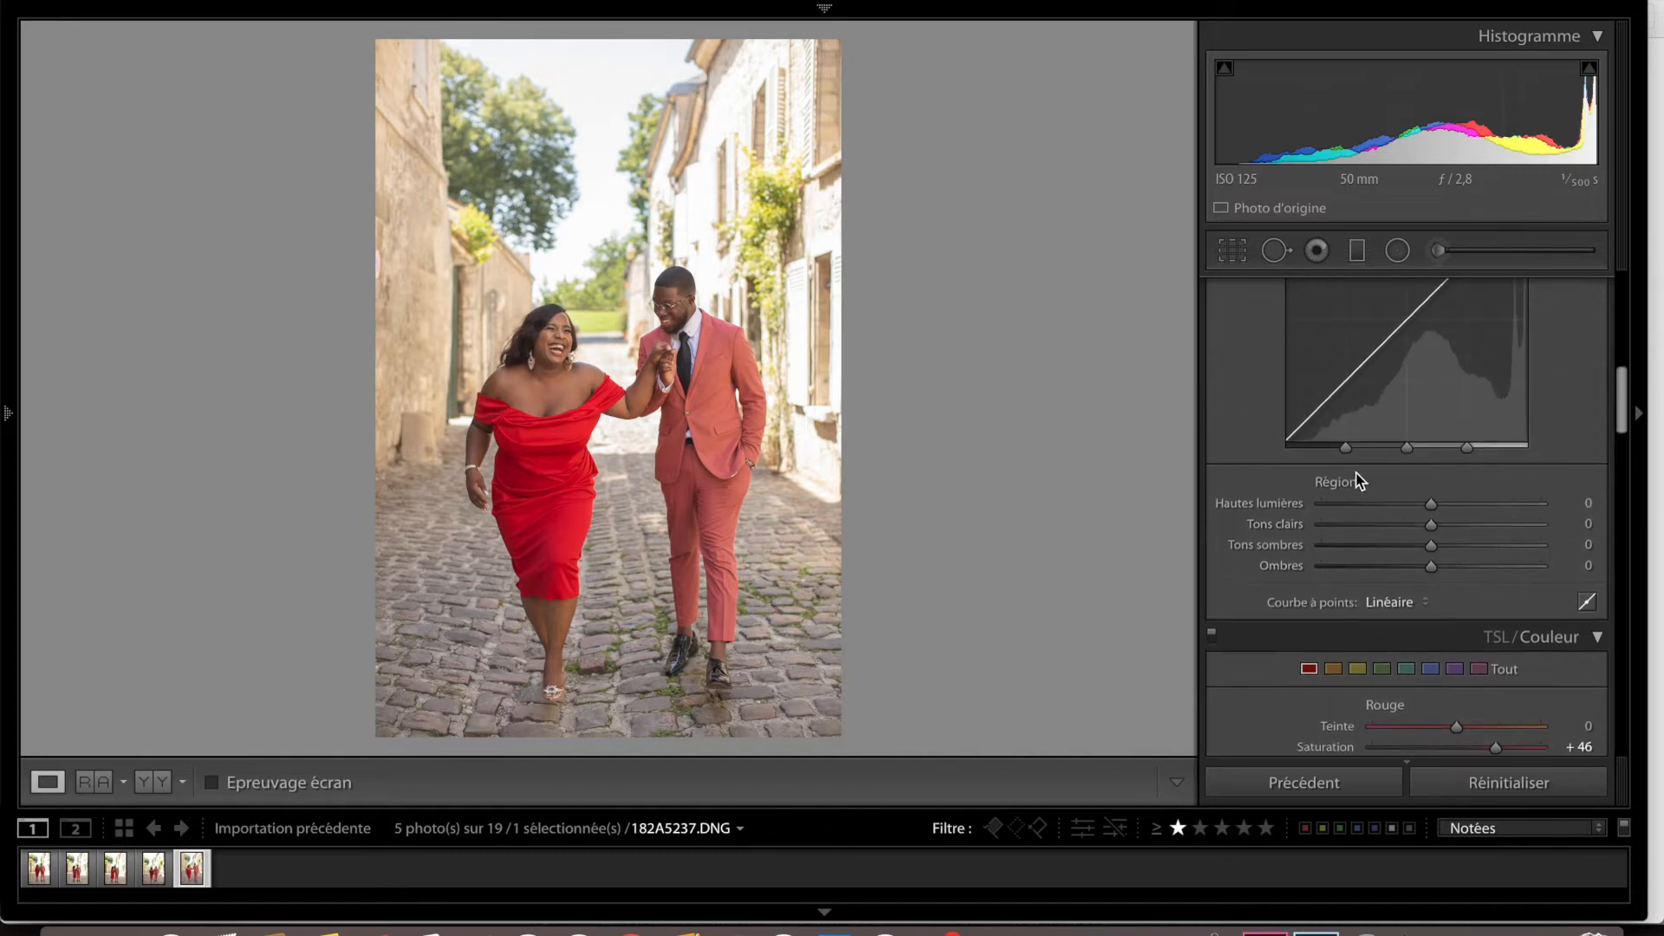
scroll(1356, 472, up, 2)
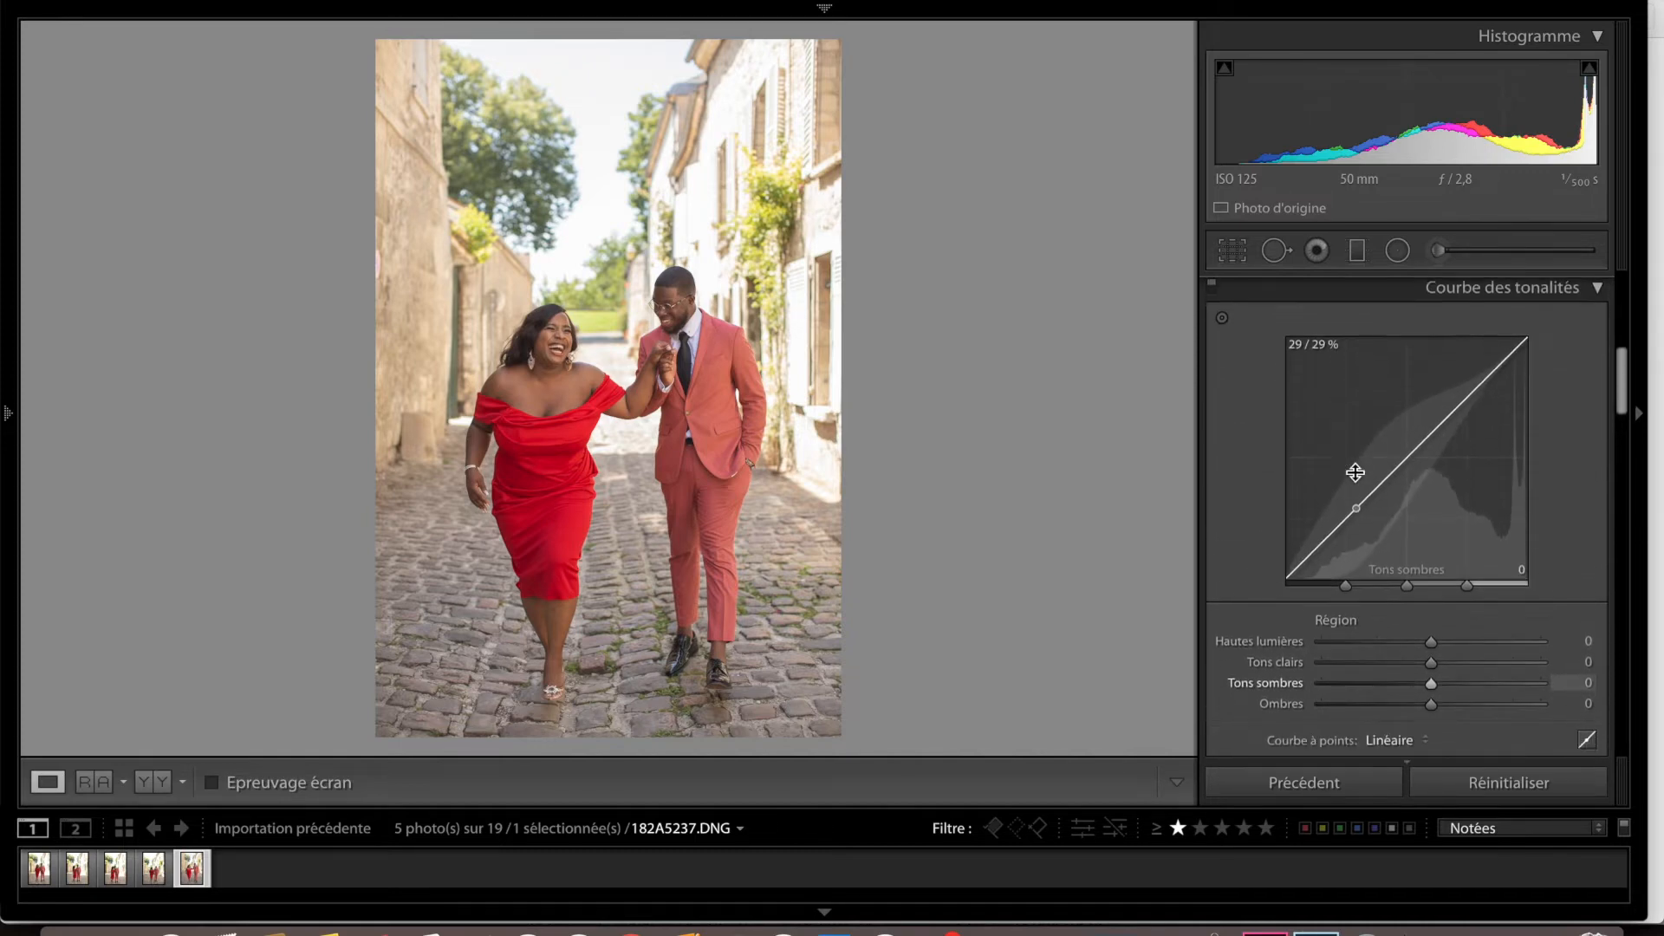
scroll(1457, 564, down, 2)
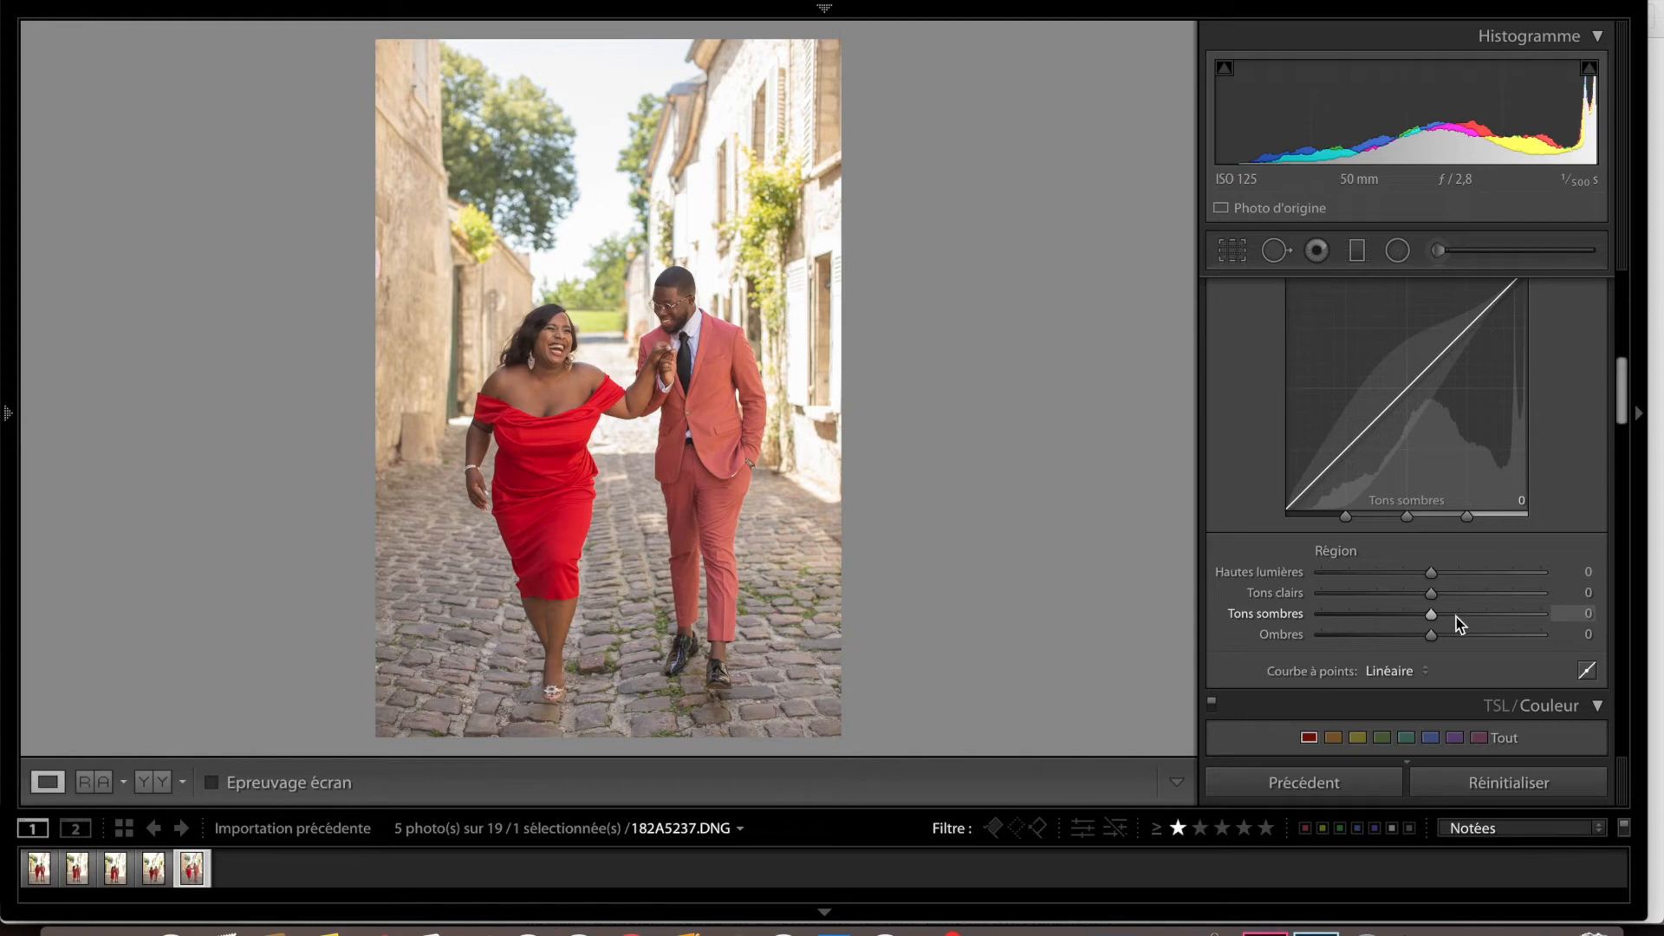
drag(1432, 614, 1463, 612)
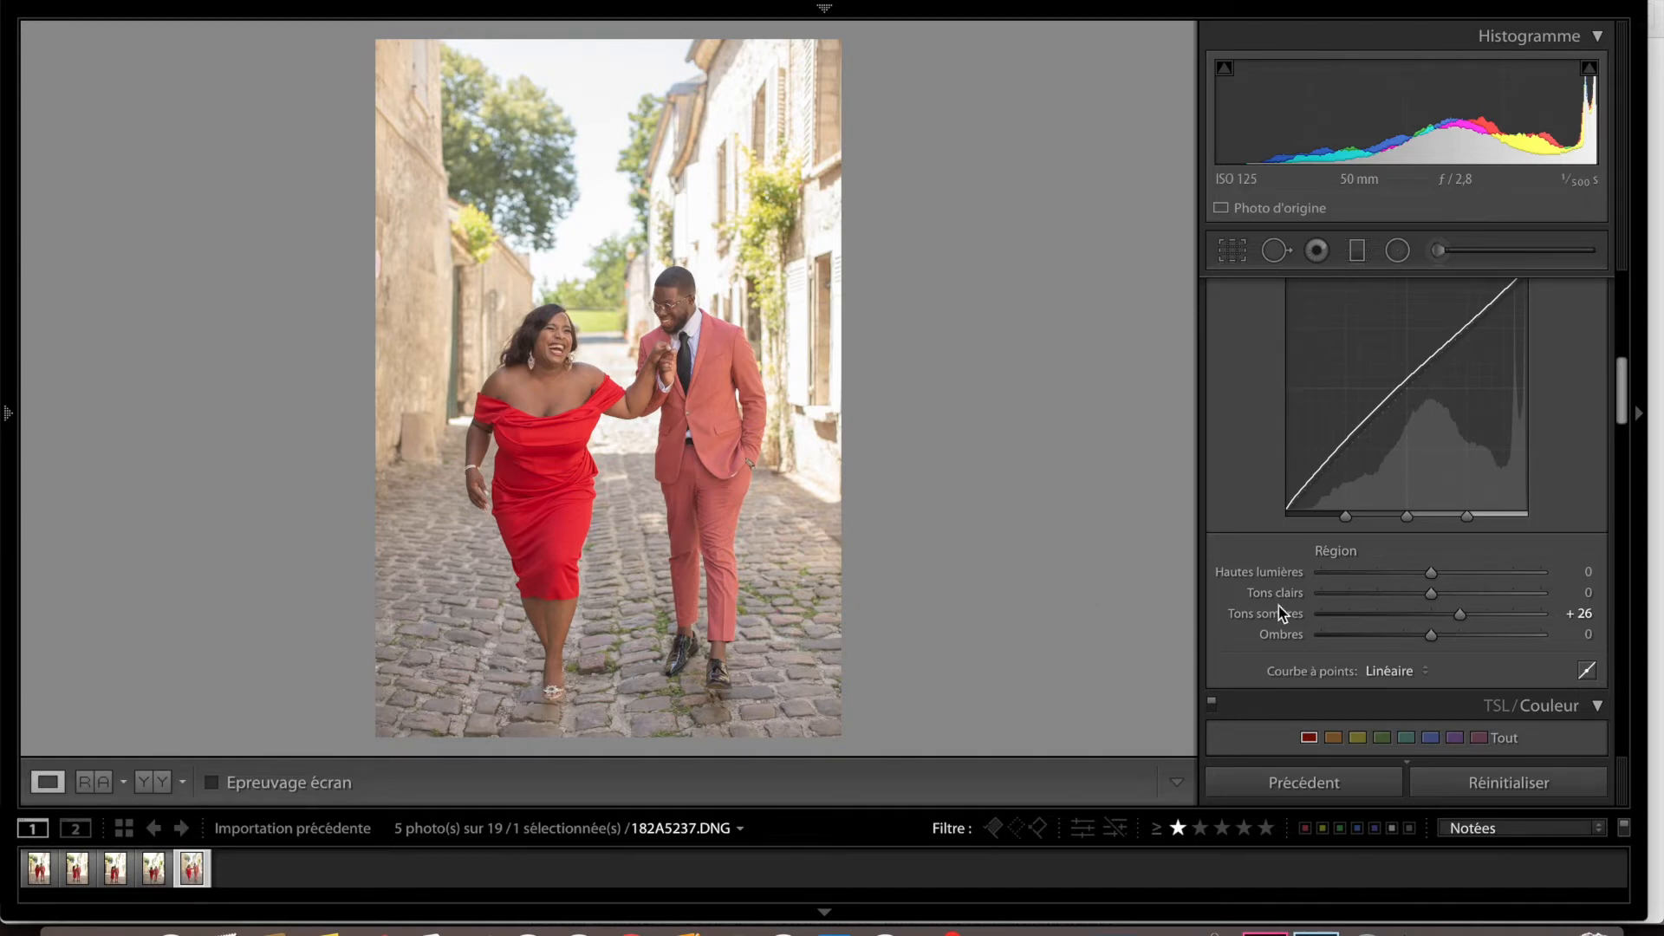
Set the contrast to +26 and the blacks to +46, and reduce the texture slightly
scroll(1278, 606, up, 3)
scroll(1415, 533, up, 8)
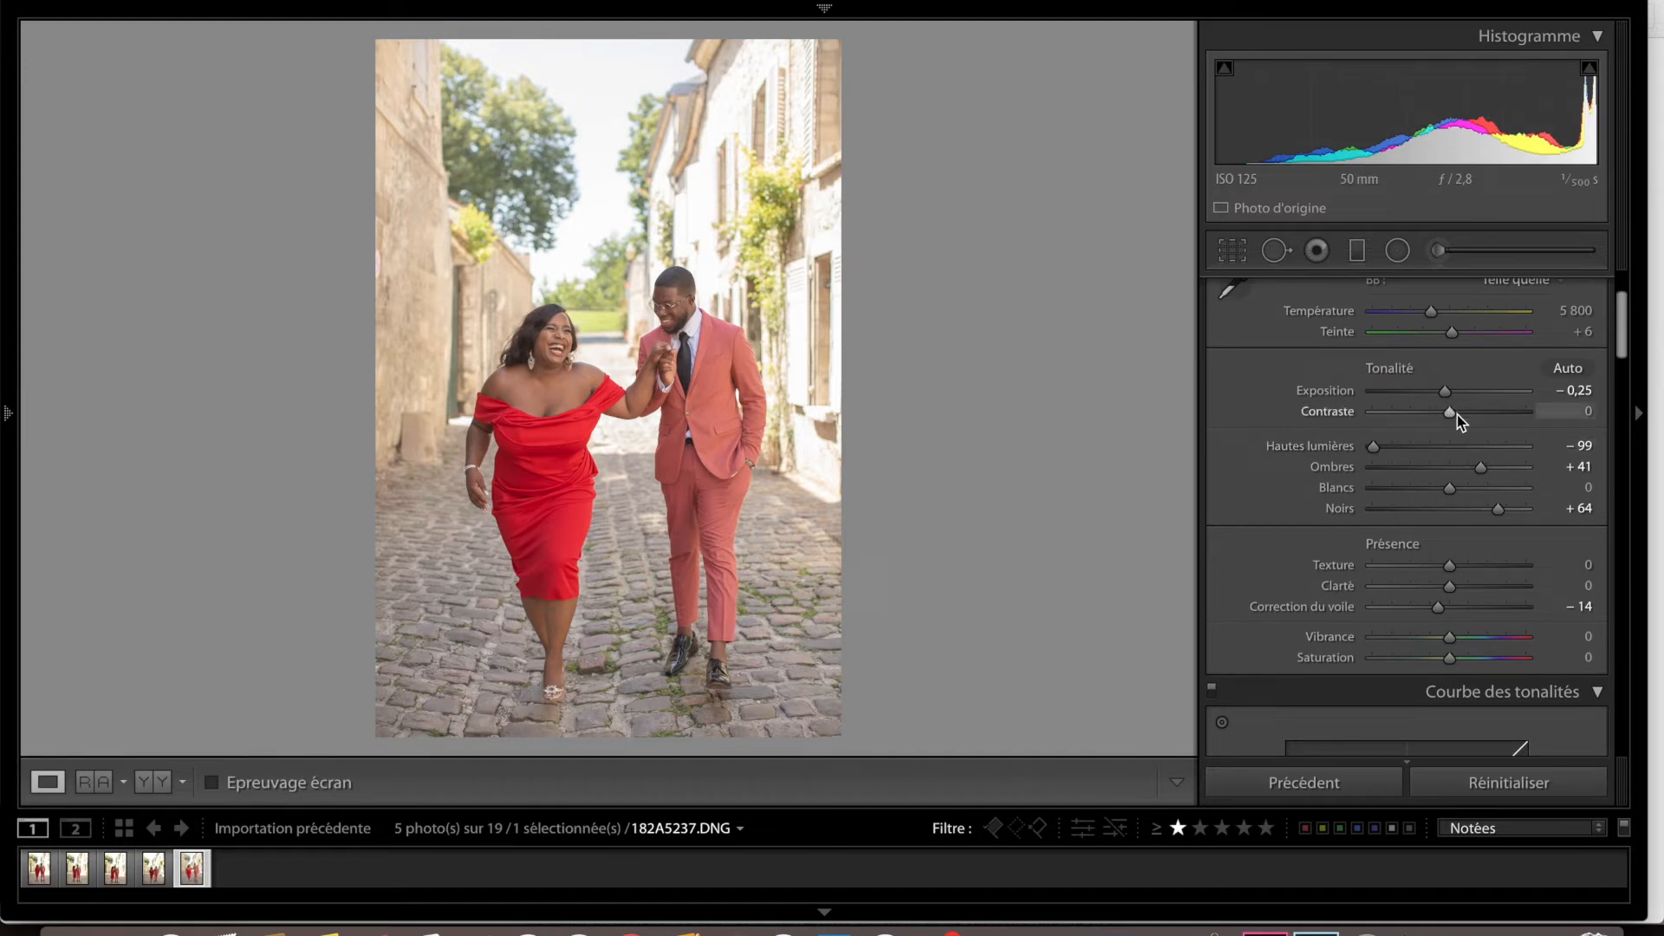
drag(1453, 413, 1474, 420)
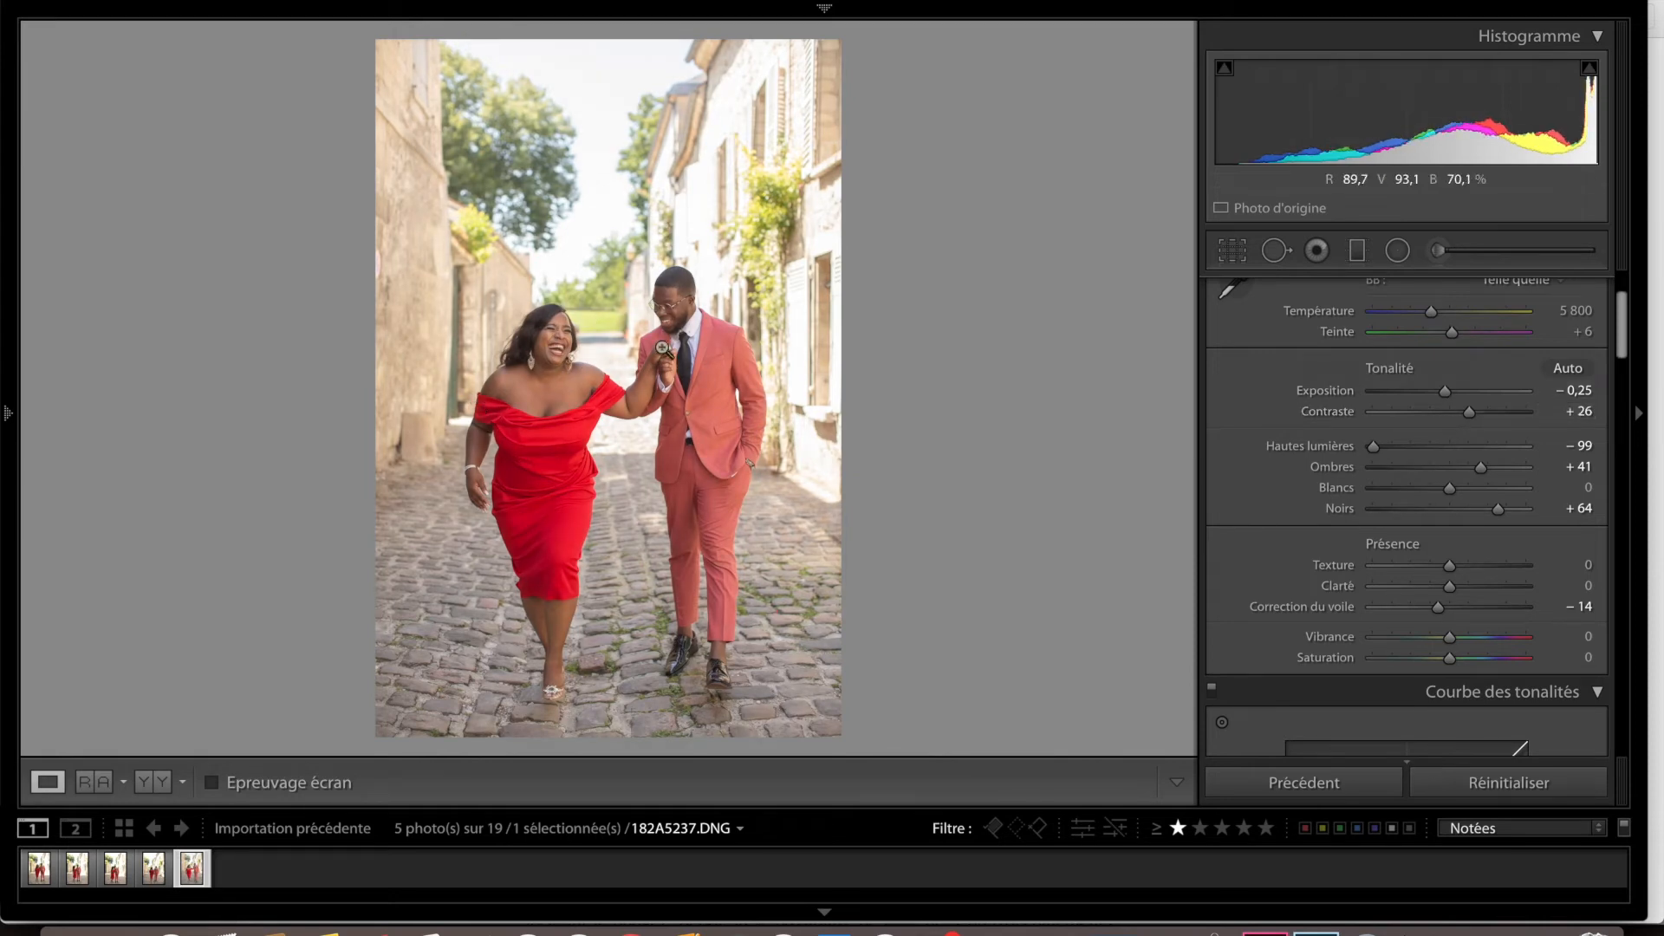
drag(1499, 508, 1486, 511)
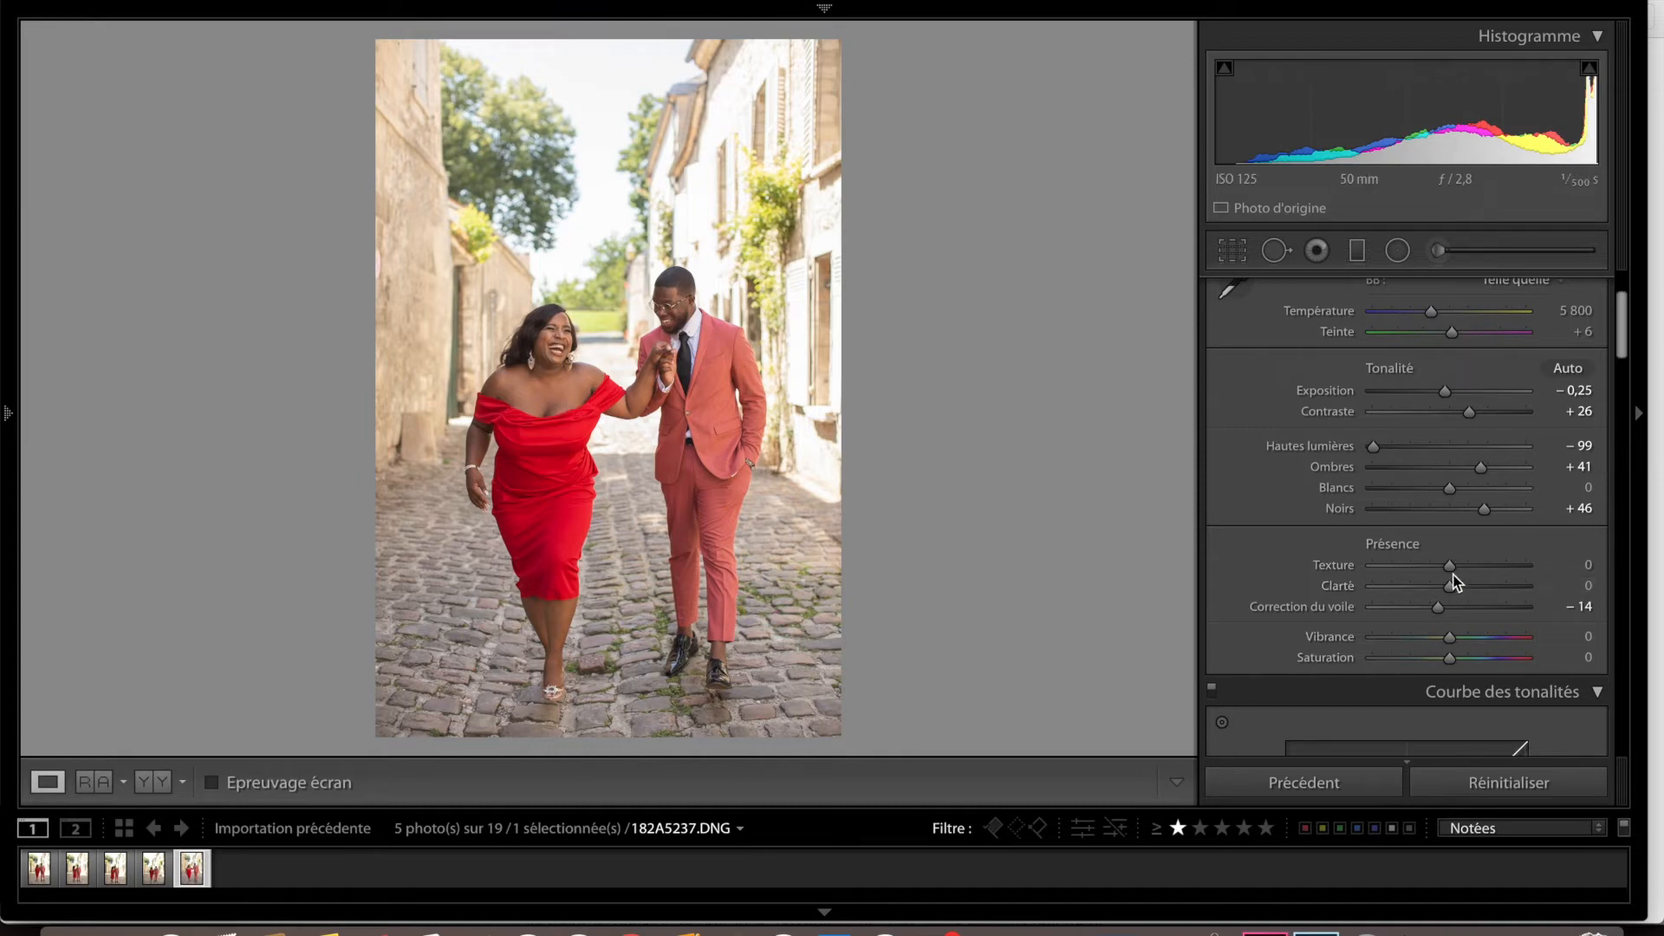
drag(1449, 566, 1443, 568)
Lower the luminance of the blue range, and set the green range to saturation +46 and luminance −22
scroll(1439, 563, down, 4)
scroll(1439, 564, down, 10)
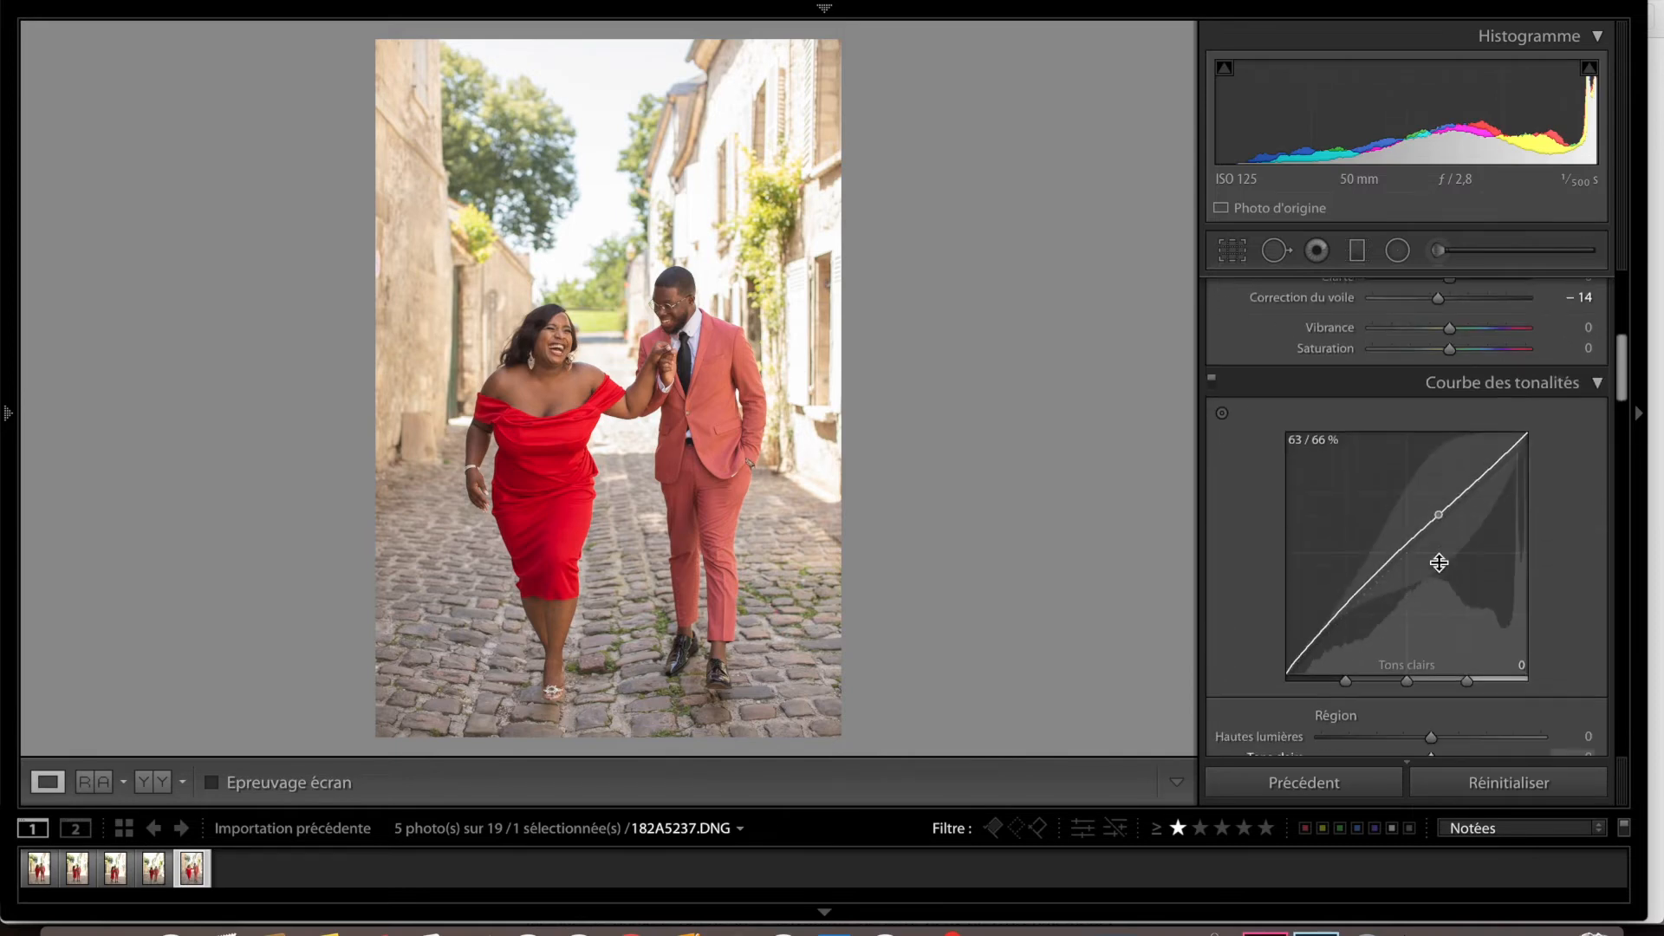
click(1431, 566)
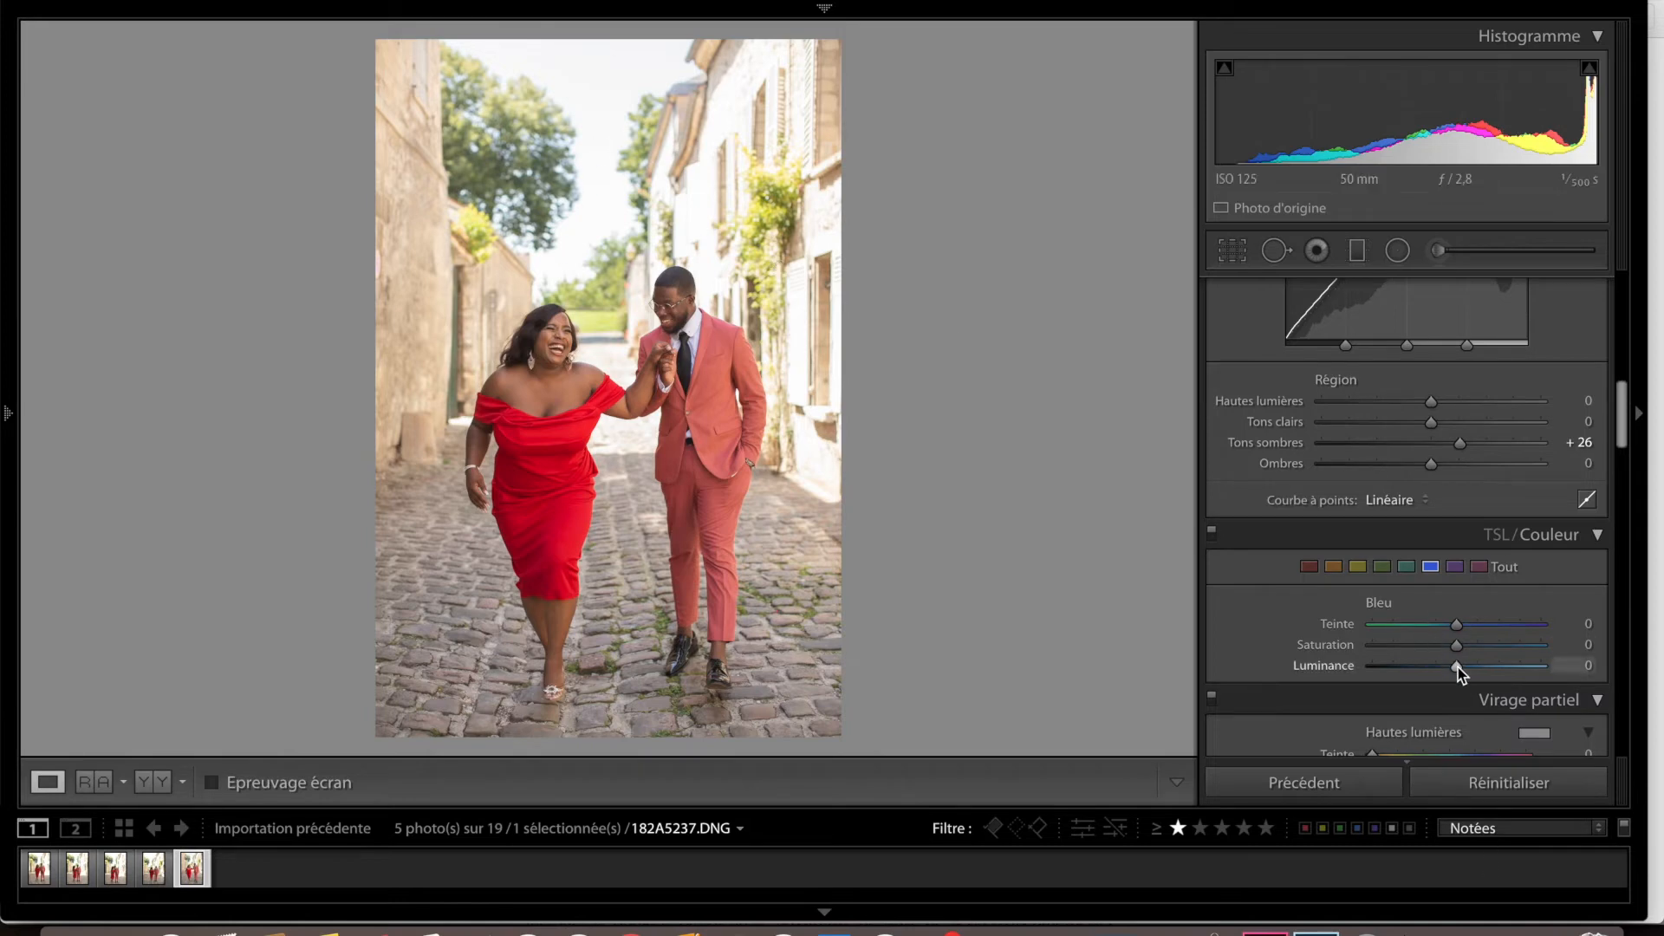
mouse_move(1456, 666)
mouse_down()
mouse_move(1375, 669)
mouse_move(1576, 641)
mouse_move(1510, 641)
mouse_move(1457, 648)
mouse_move(1595, 650)
mouse_move(1439, 669)
mouse_up()
click(1382, 567)
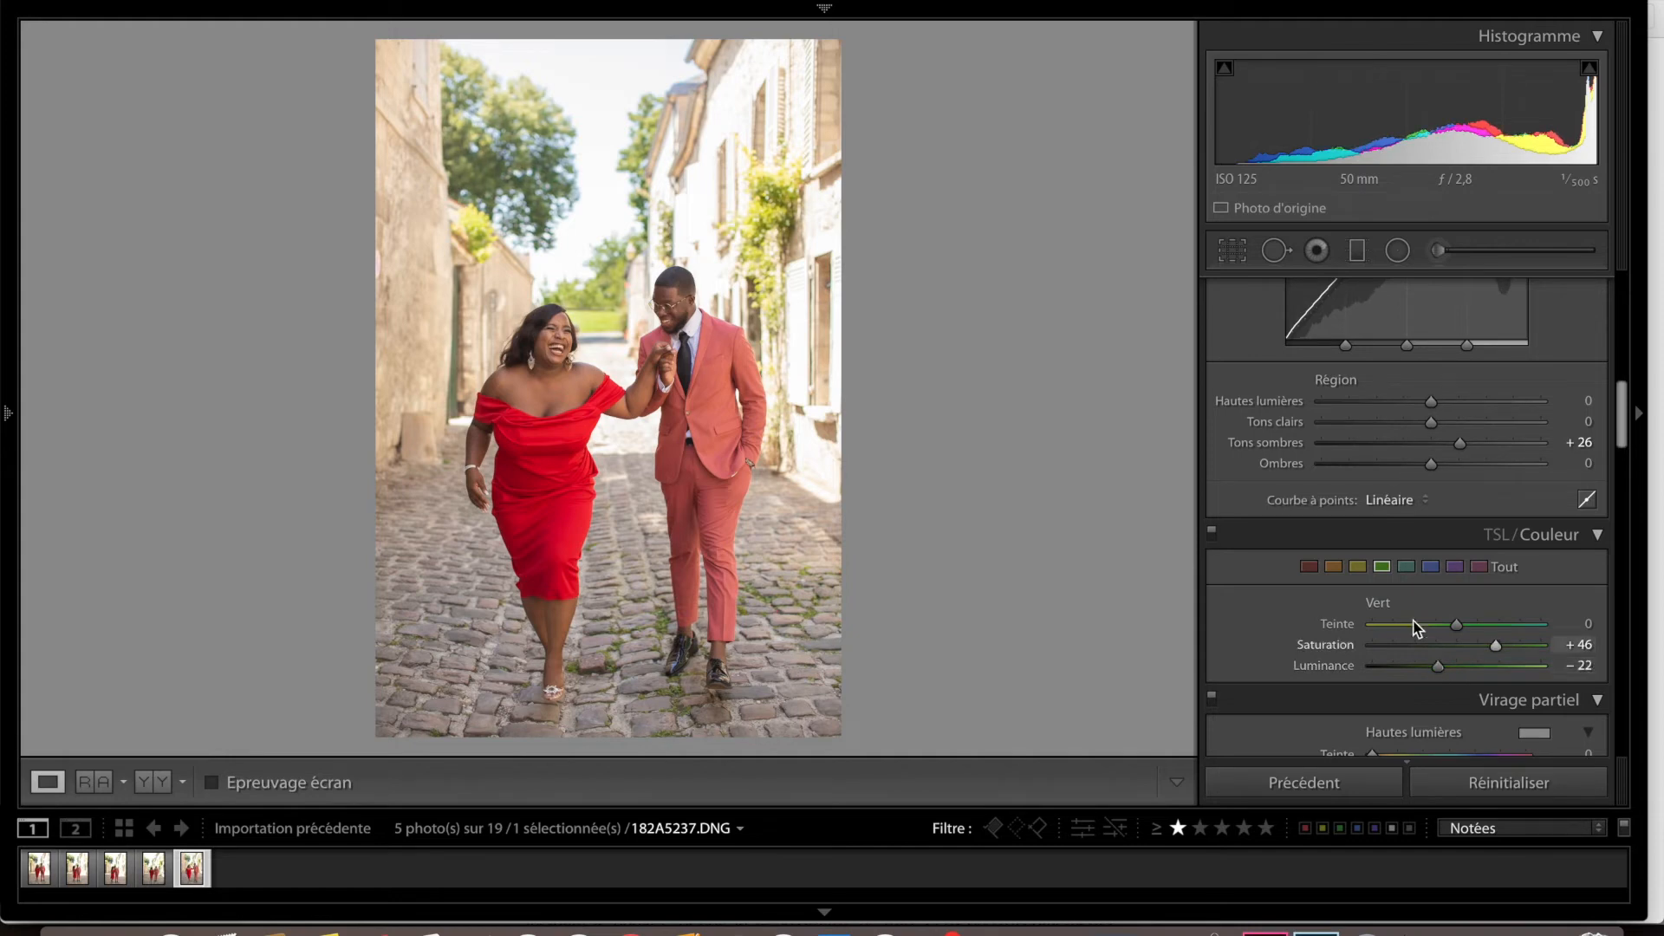
Try the yellow range's saturation at −100, +100, −5 and +73 to compare the effect on the photo
click(1360, 568)
drag(1447, 646, 1212, 668)
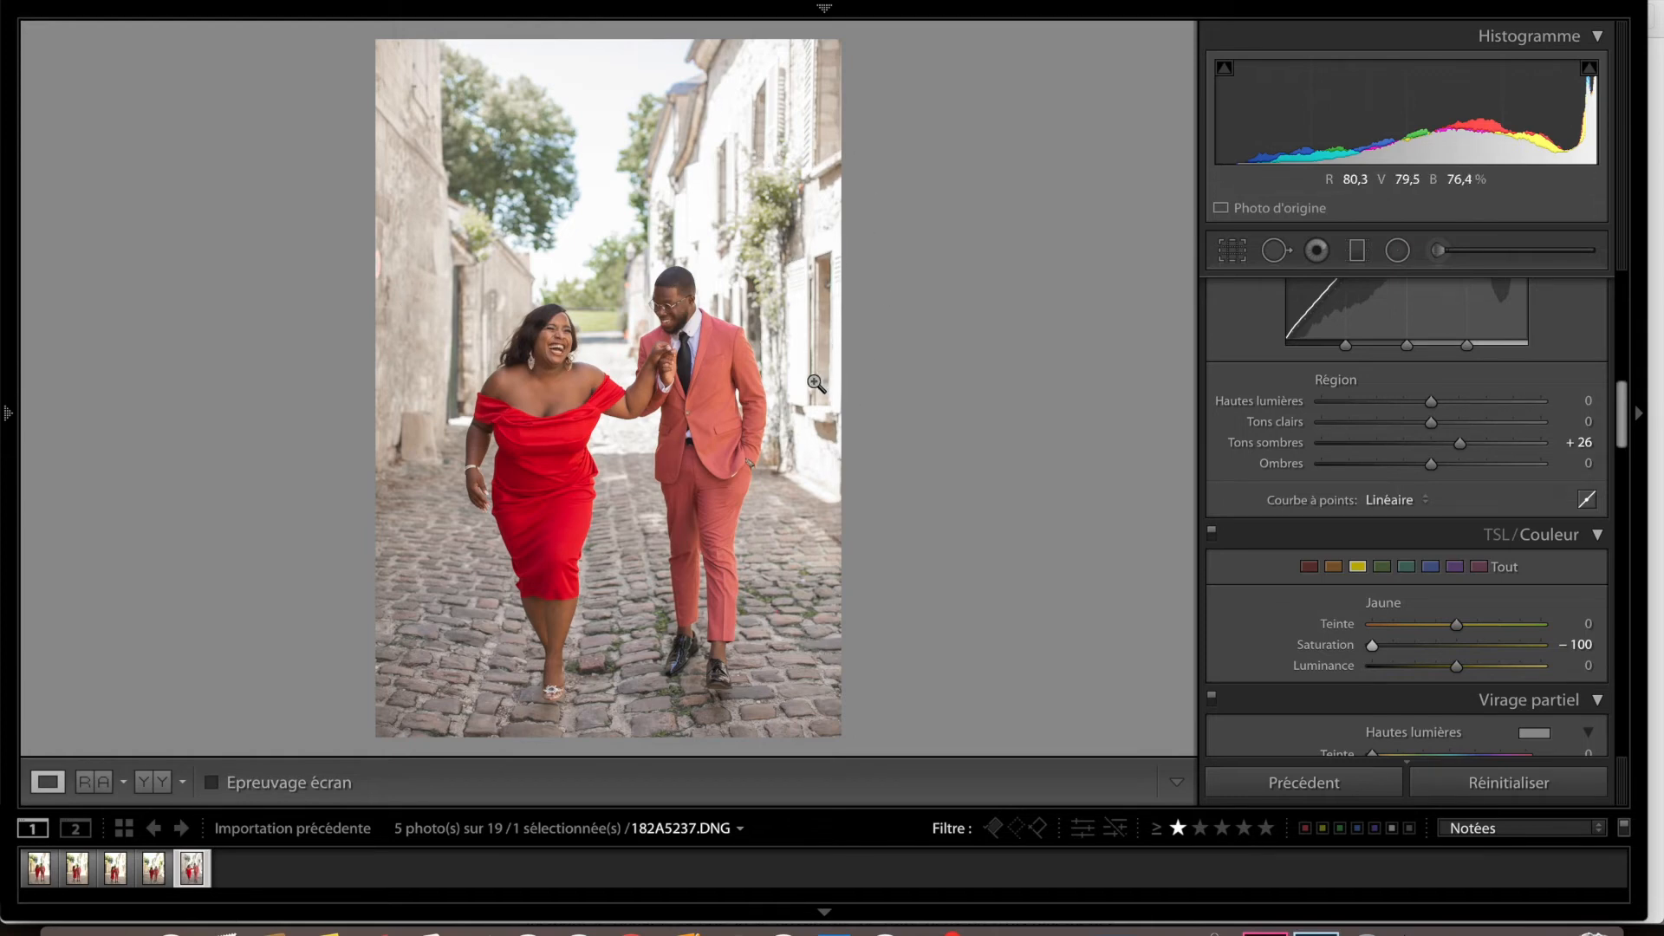
drag(1374, 646, 1573, 652)
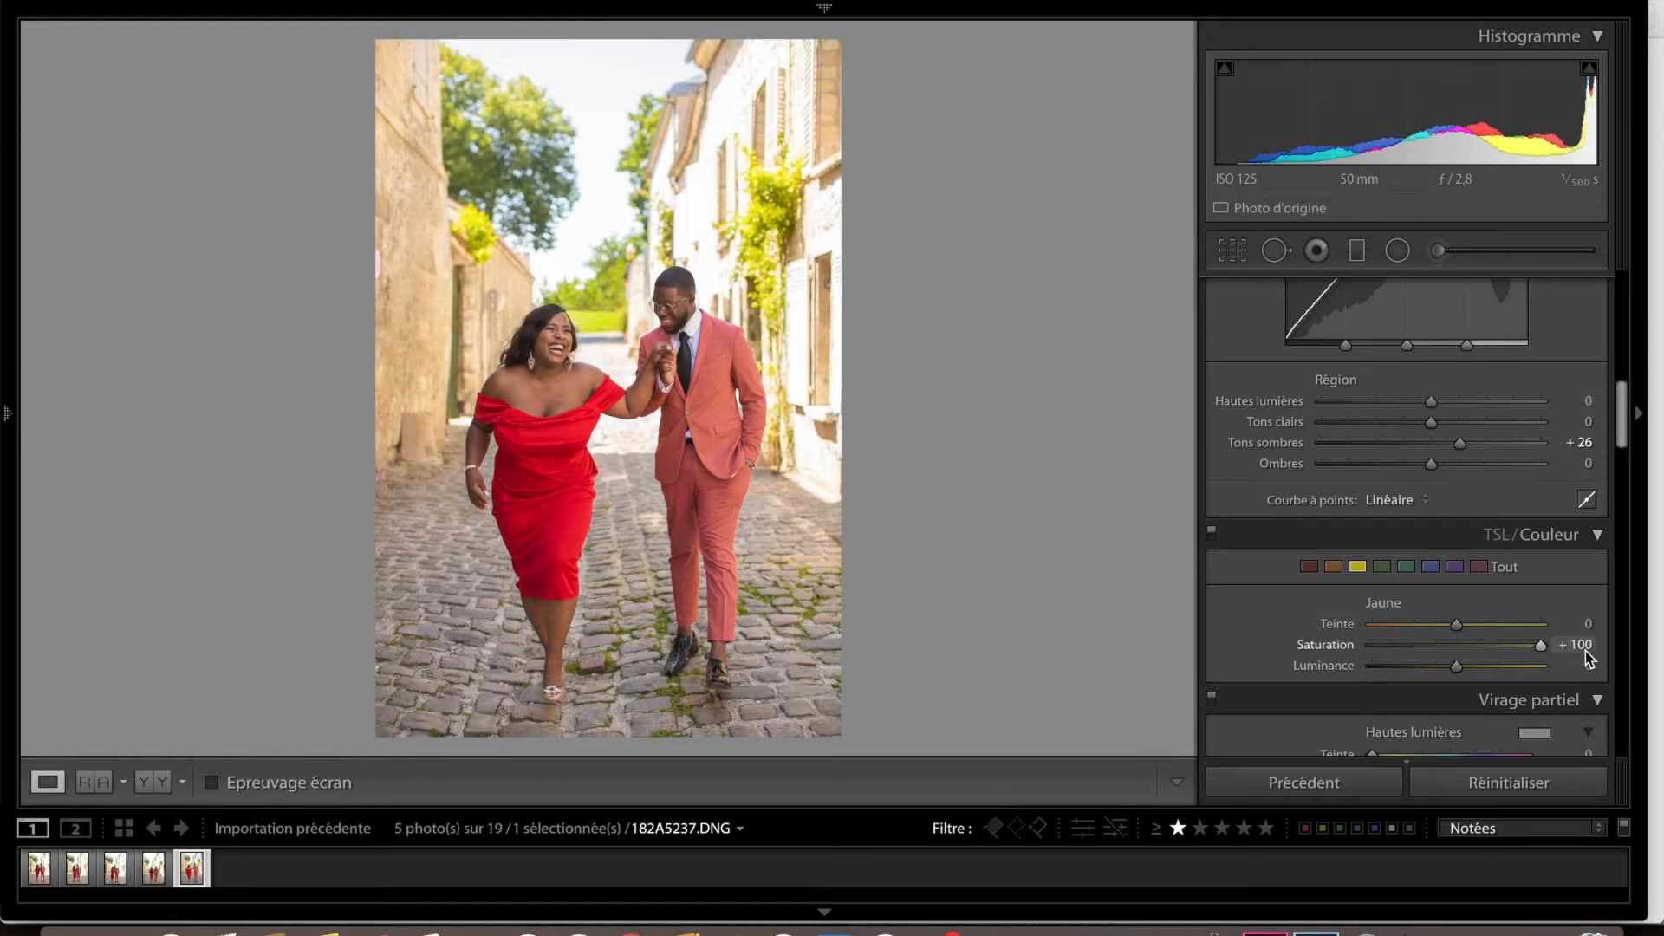
drag(1469, 646, 1461, 680)
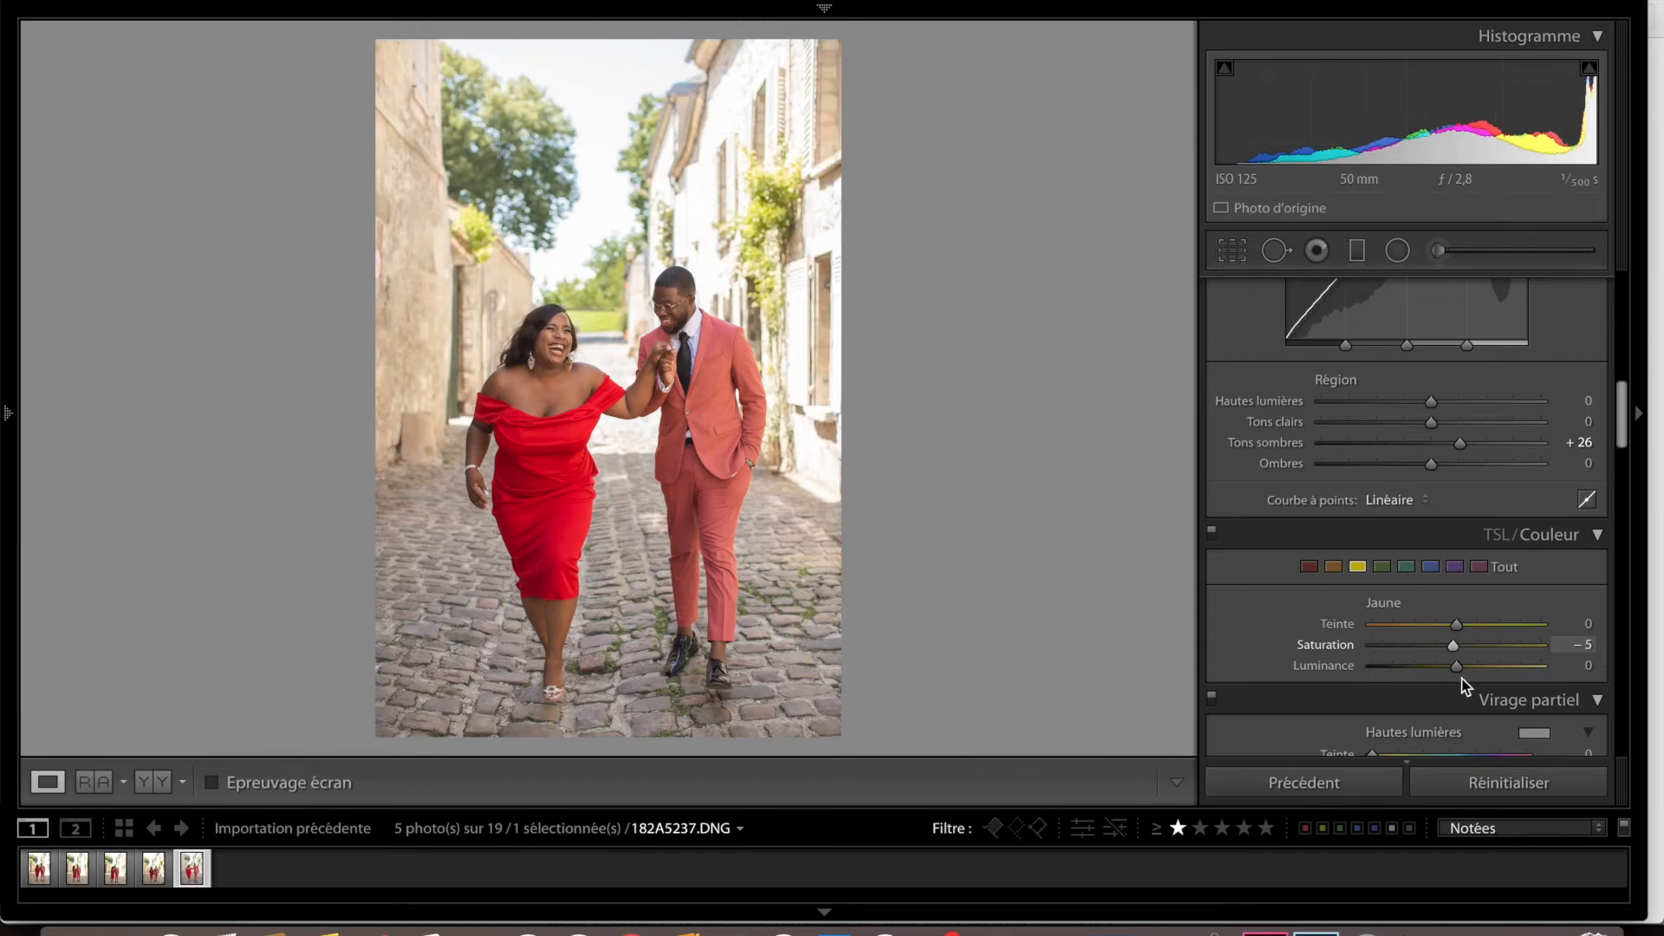
drag(1453, 643, 1520, 652)
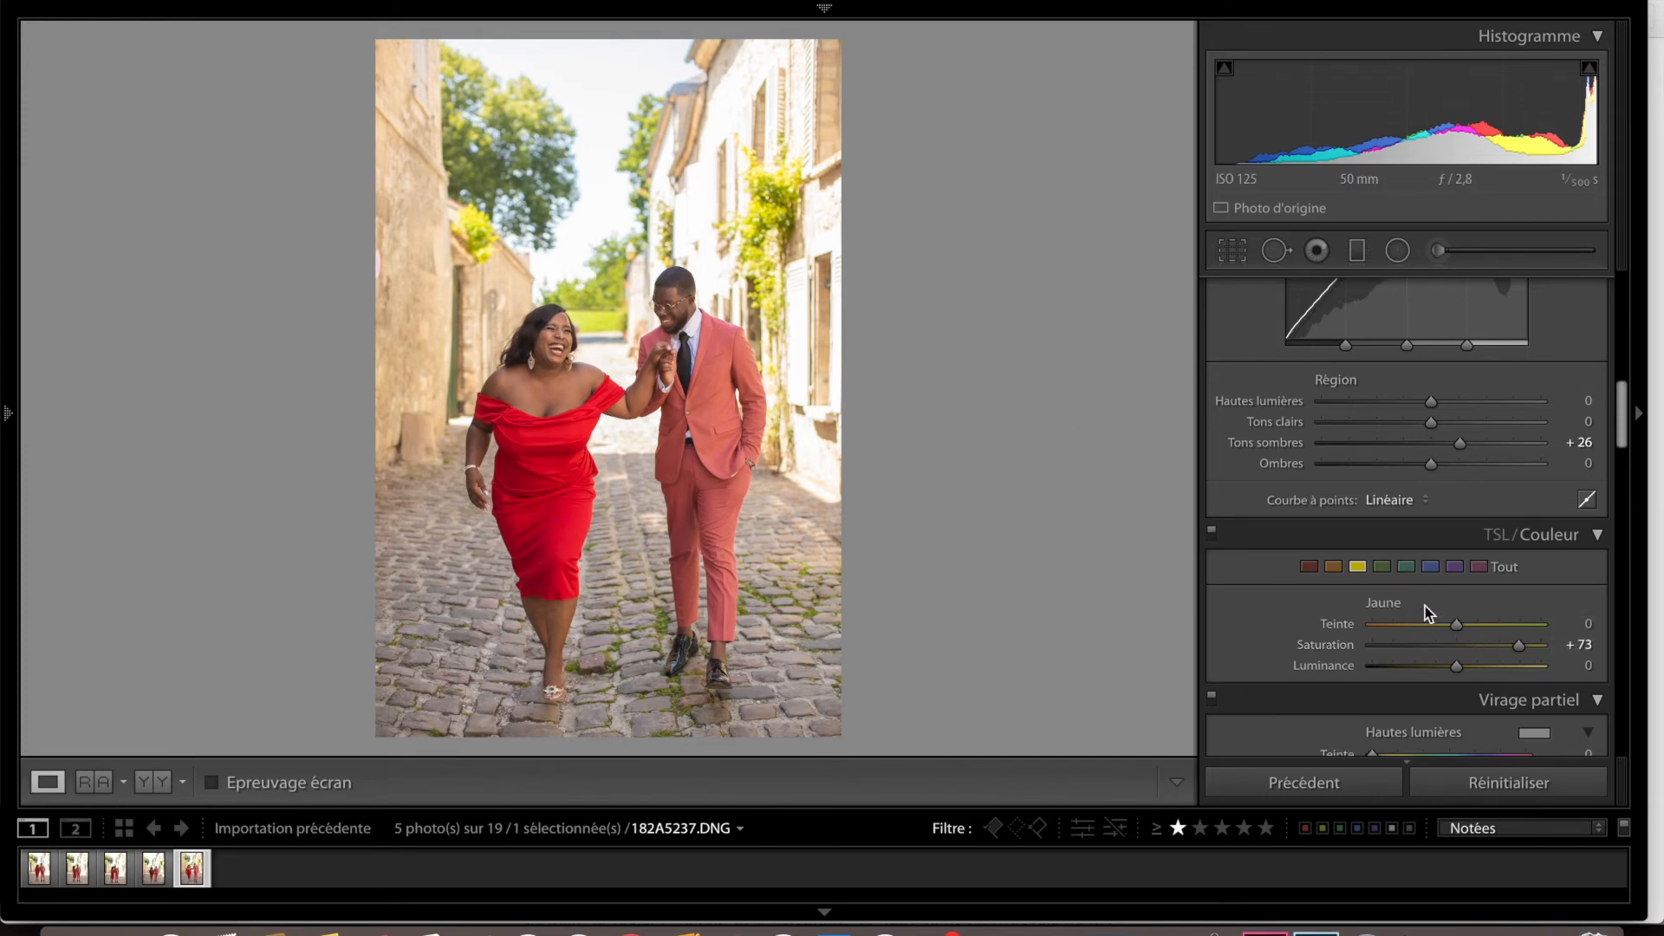
click(1383, 567)
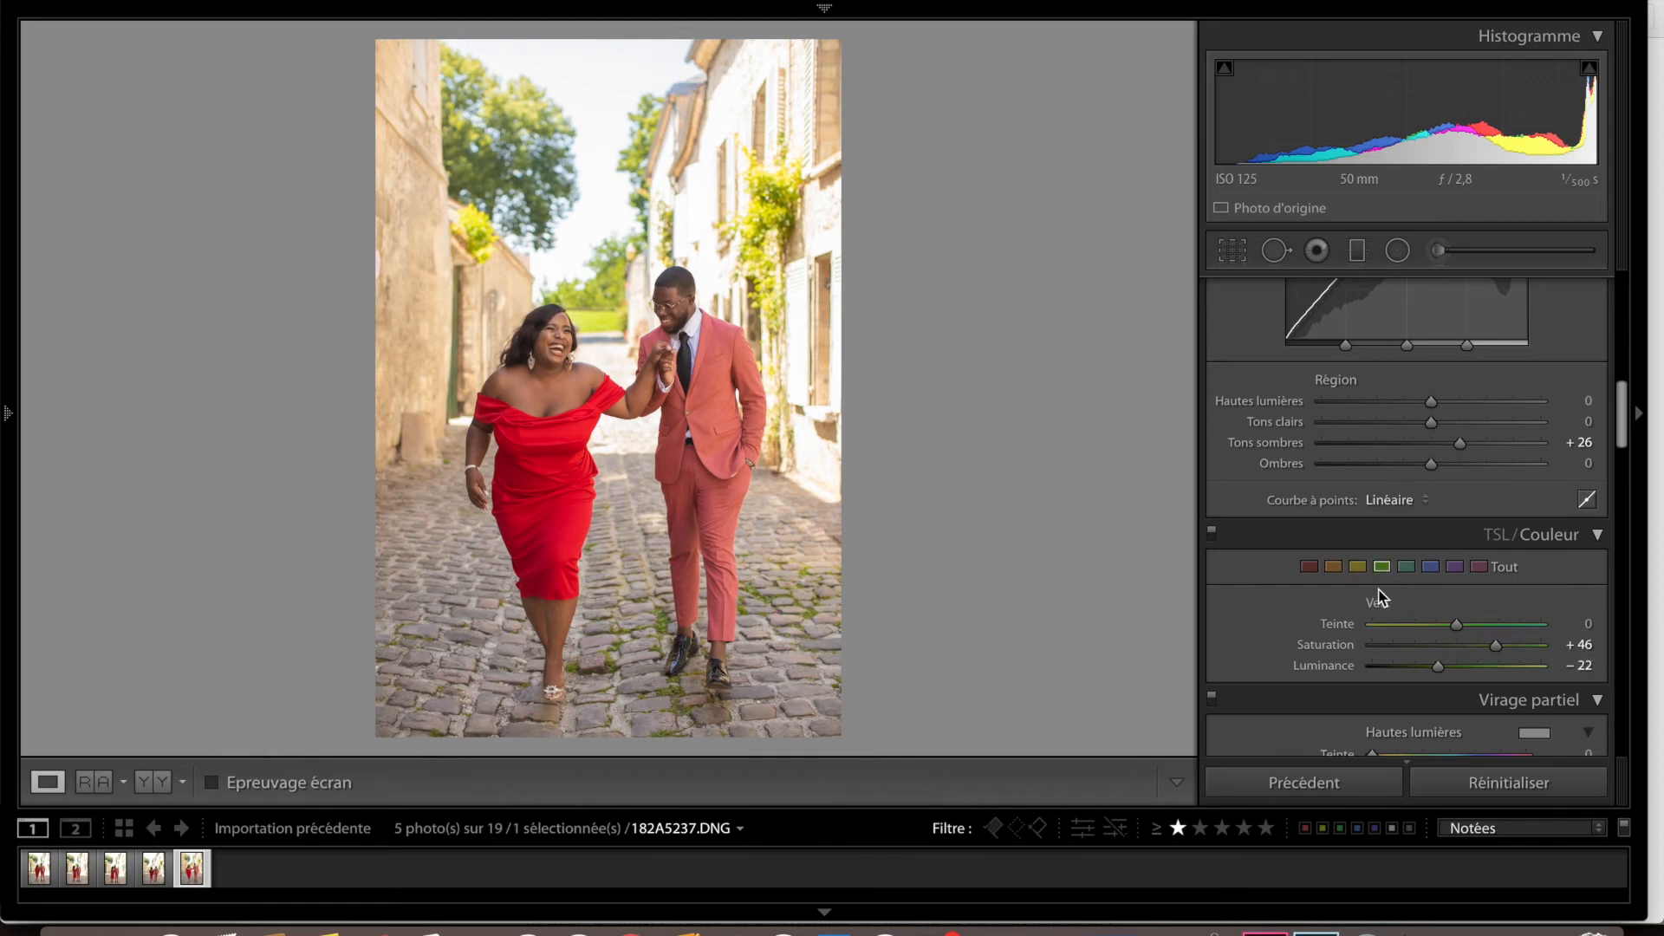
Set the yellow range to saturation +15 and luminance +13
click(1358, 567)
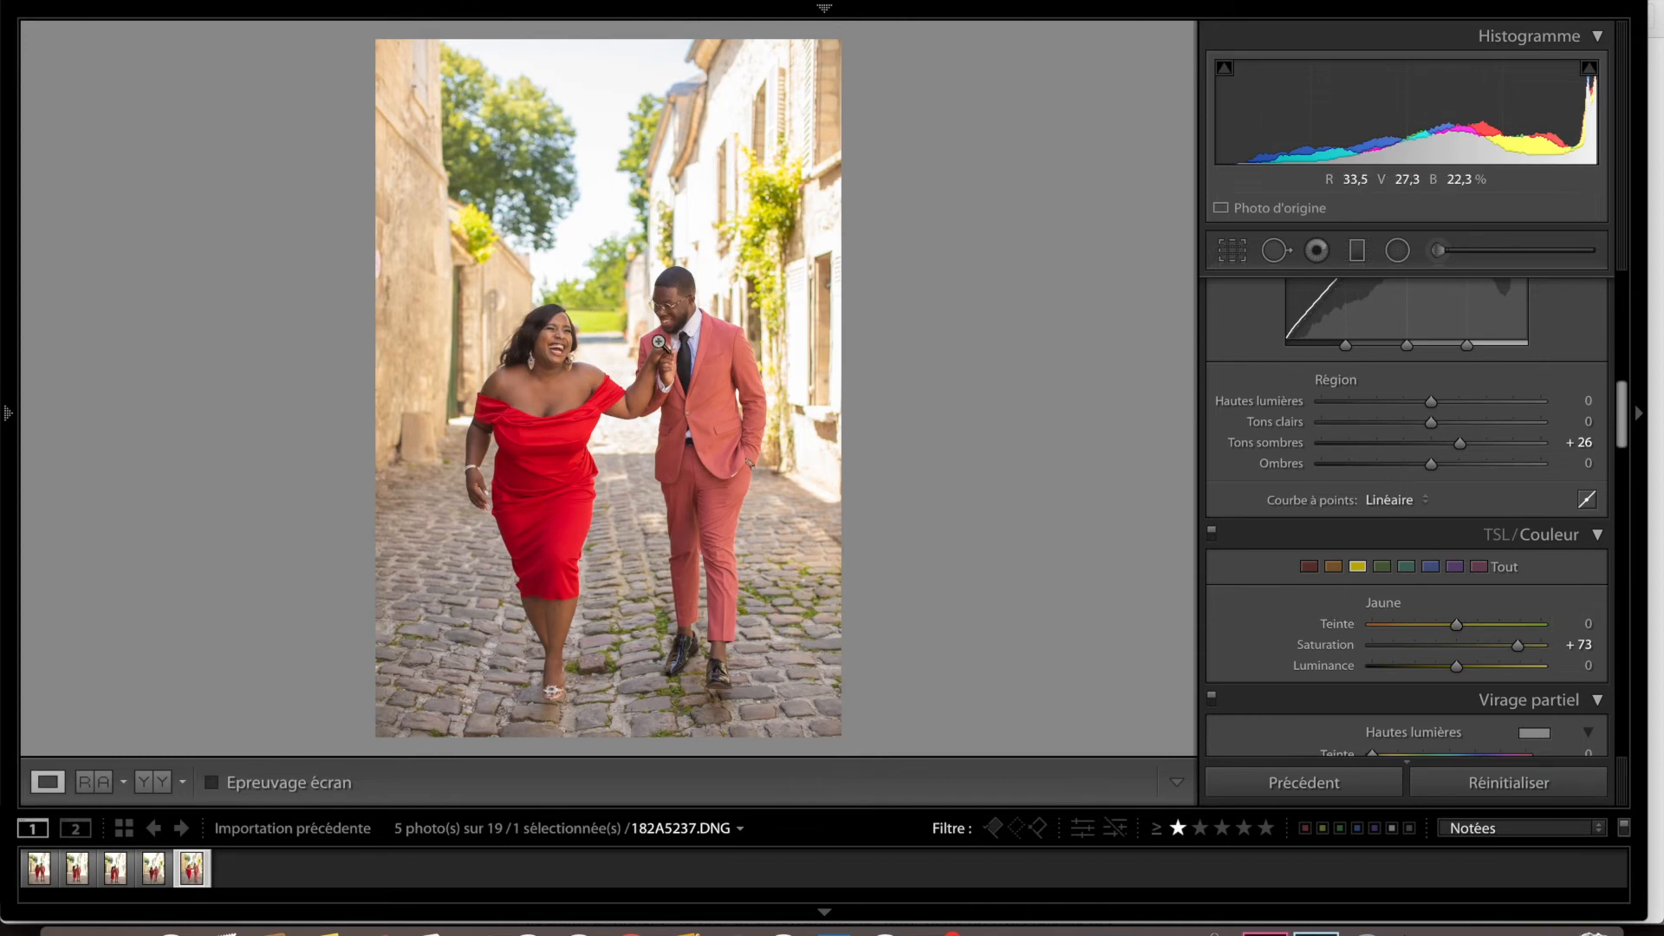
mouse_move(1458, 627)
mouse_down()
mouse_move(1571, 639)
mouse_move(1403, 625)
mouse_move(1465, 650)
mouse_up()
click(1471, 648)
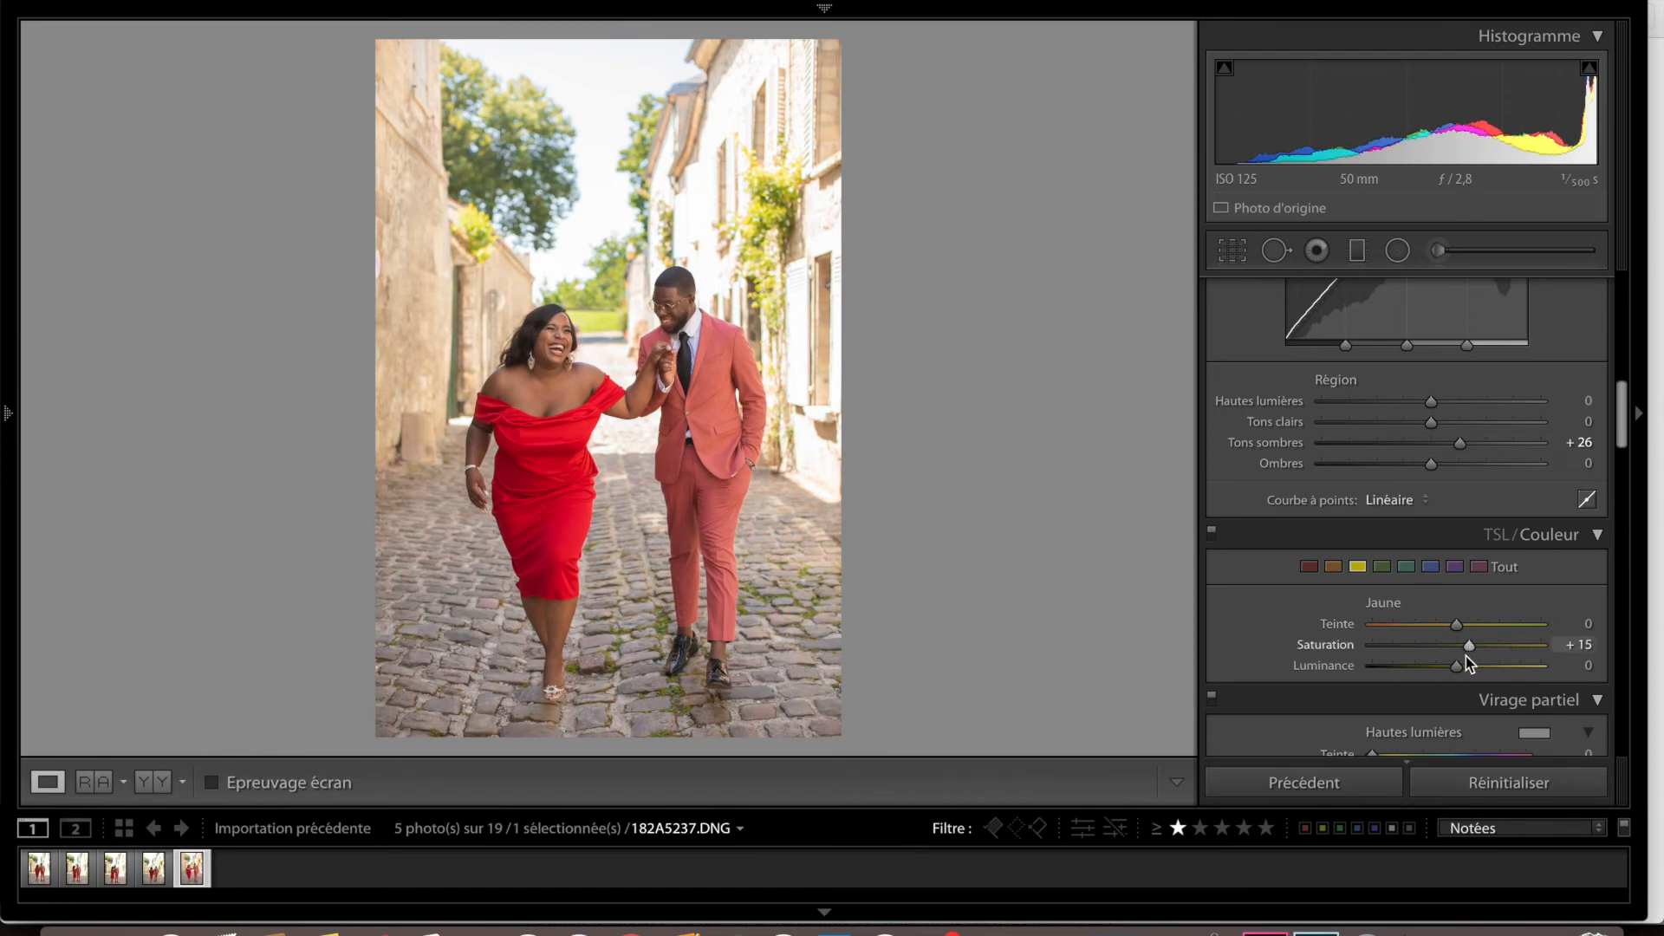
click(1473, 665)
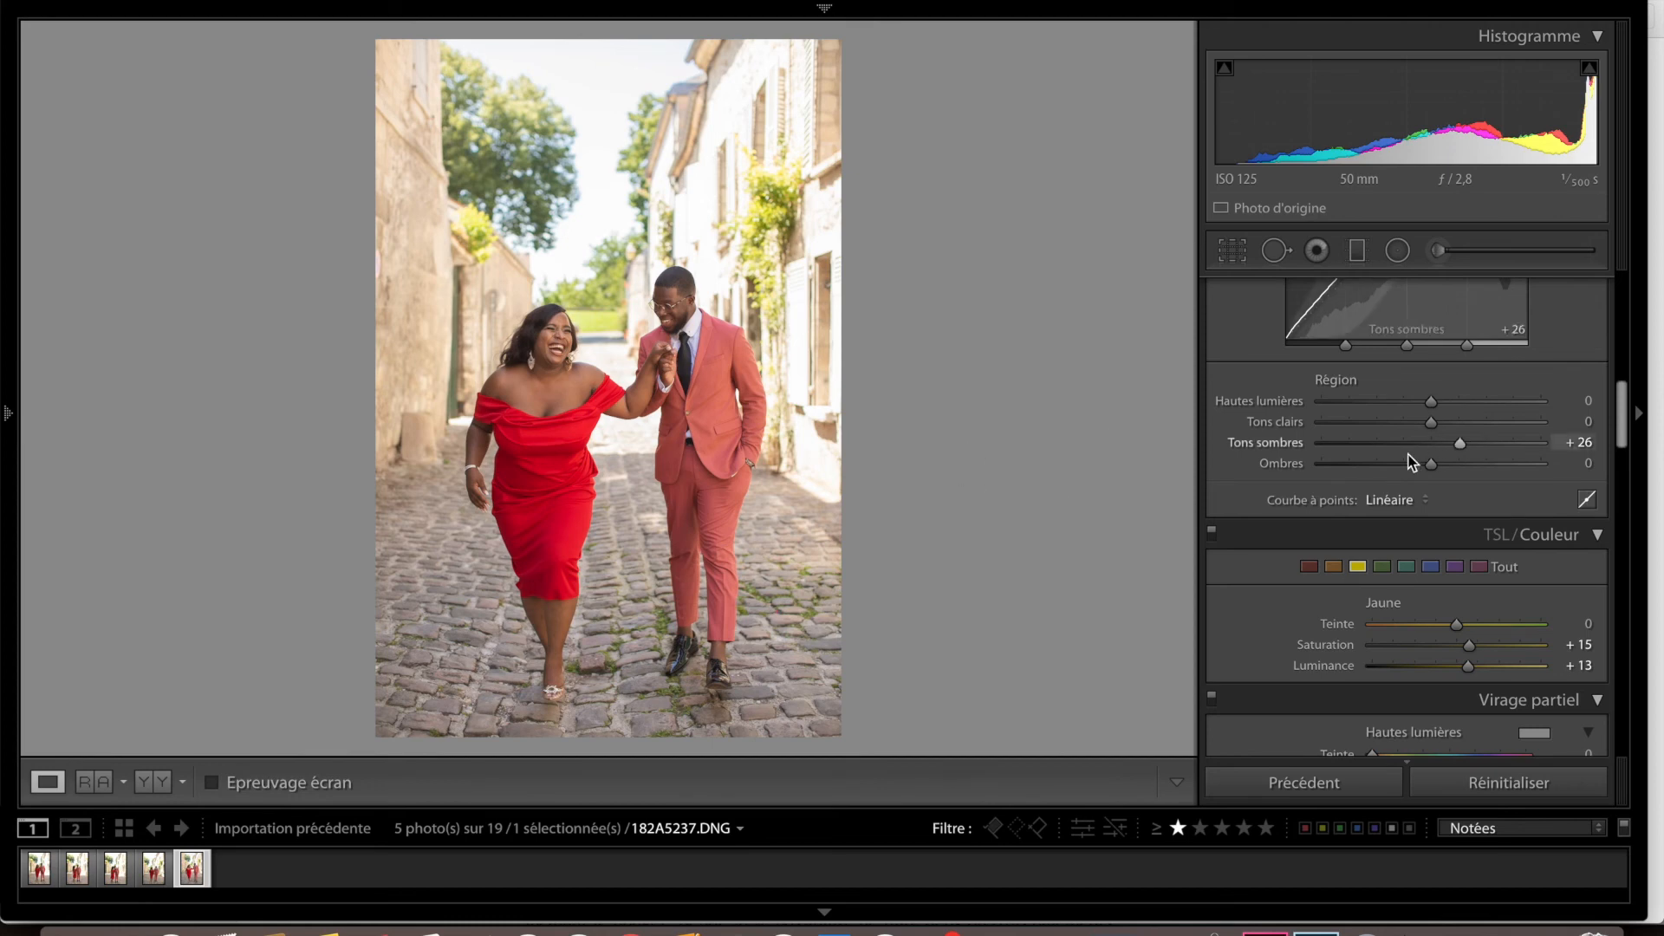
Lower the shadows region of the tone curve moderately, after testing −100 and inspecting the man's face up close
drag(1430, 465, 1382, 465)
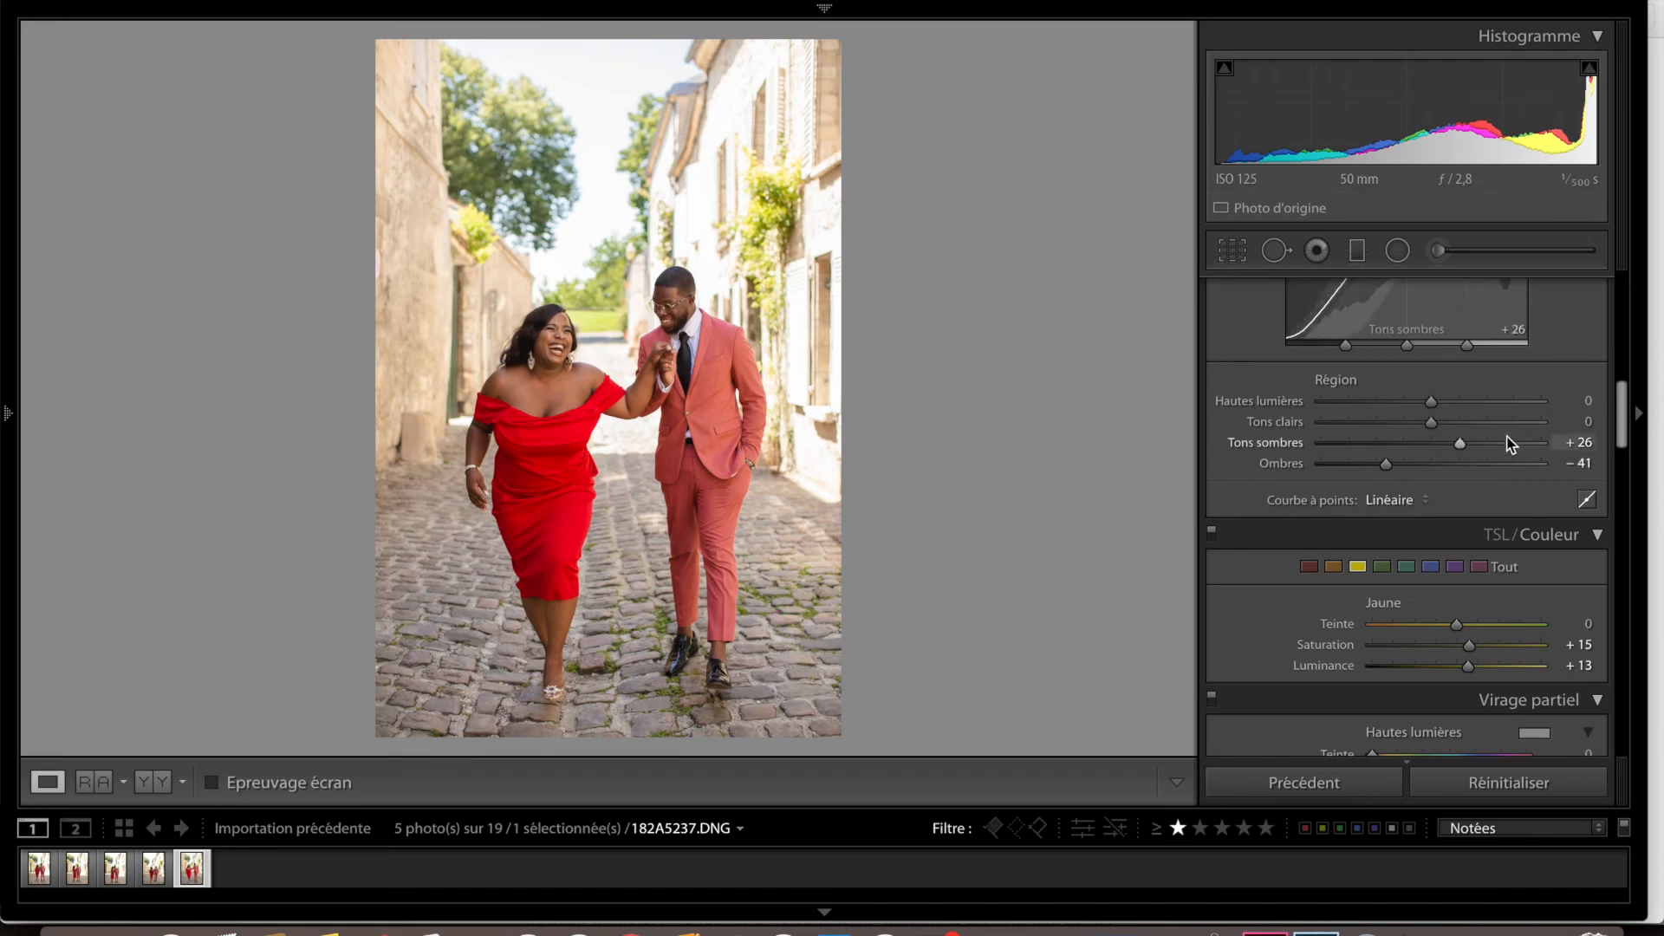
drag(1382, 462, 1081, 453)
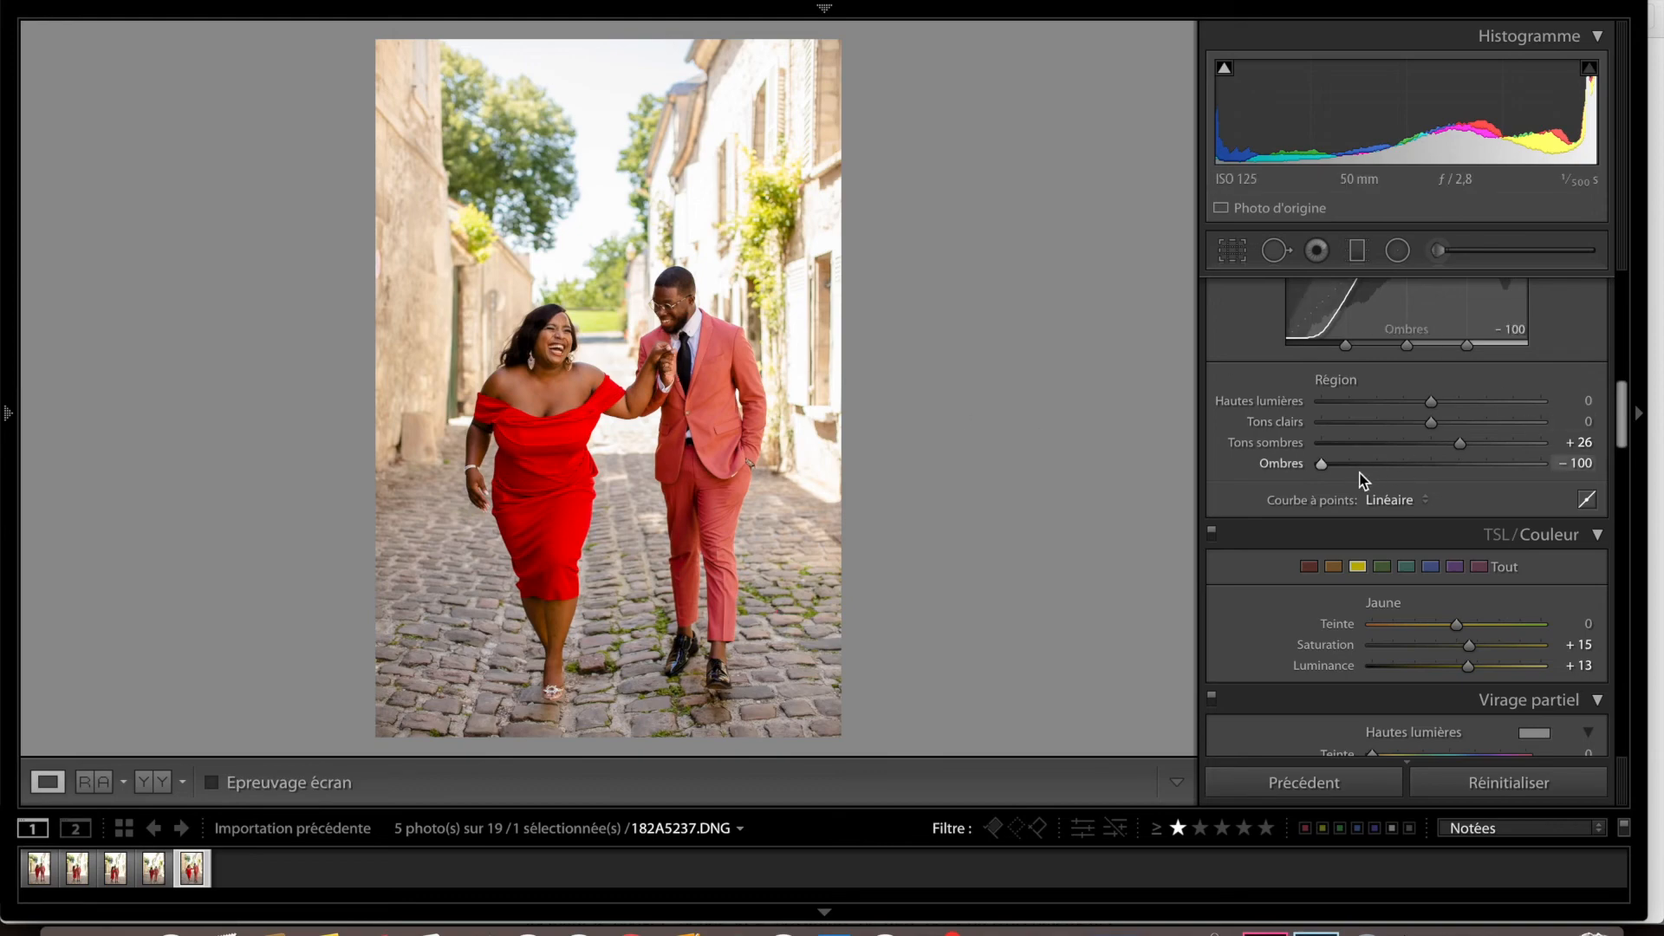
click(680, 296)
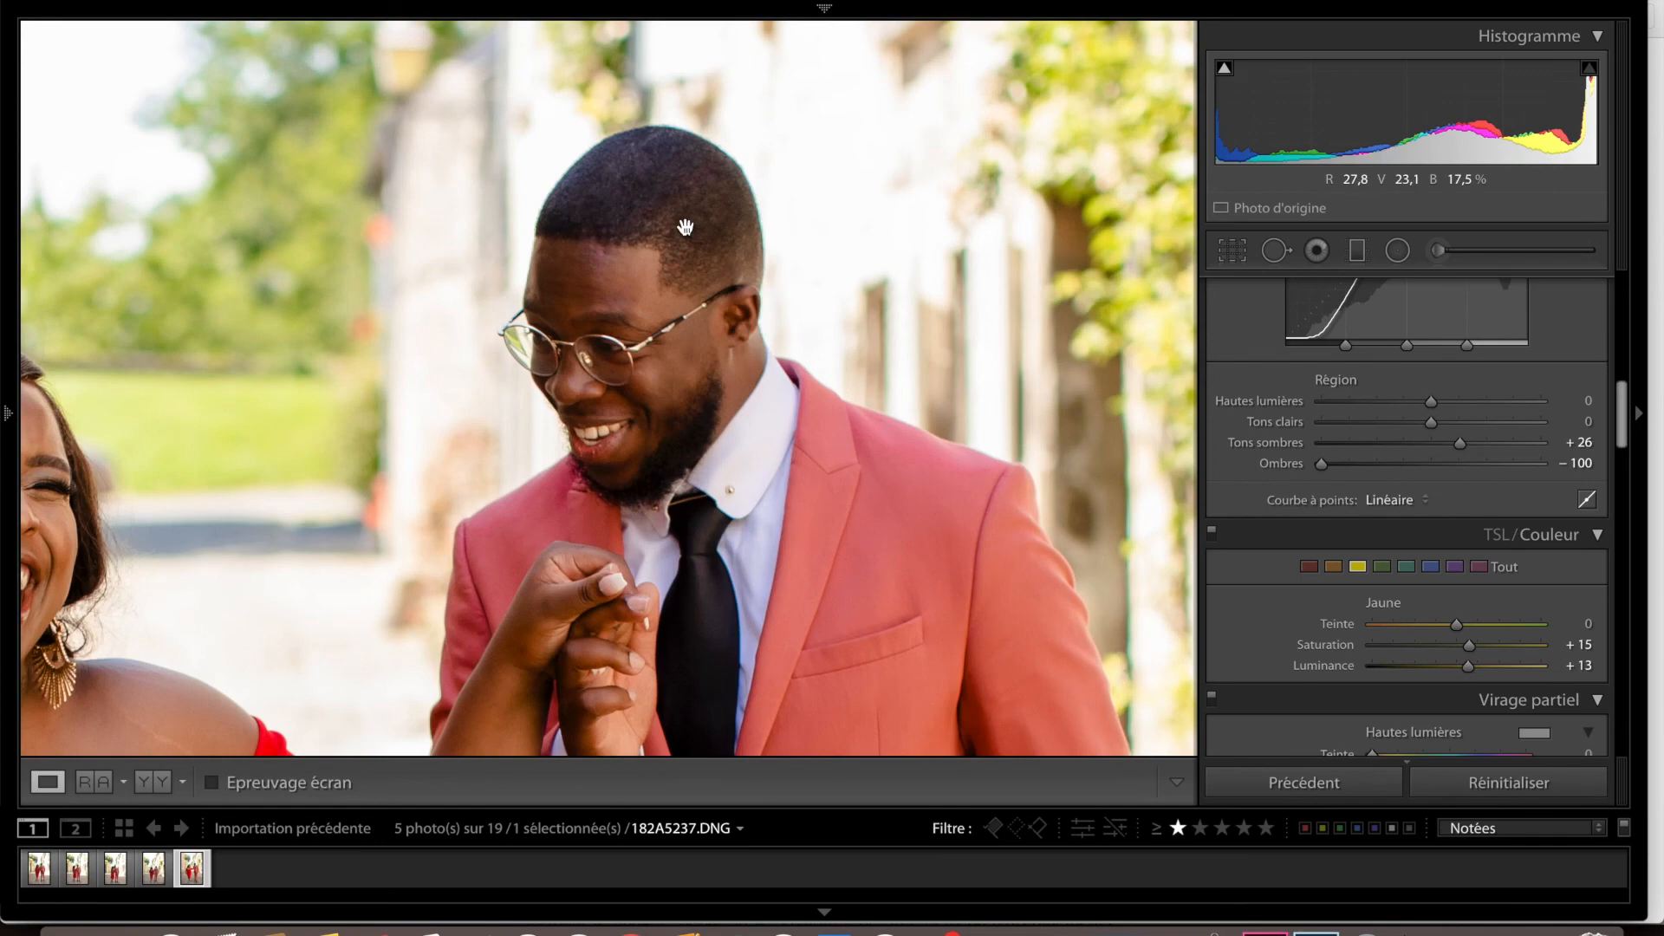
click(685, 227)
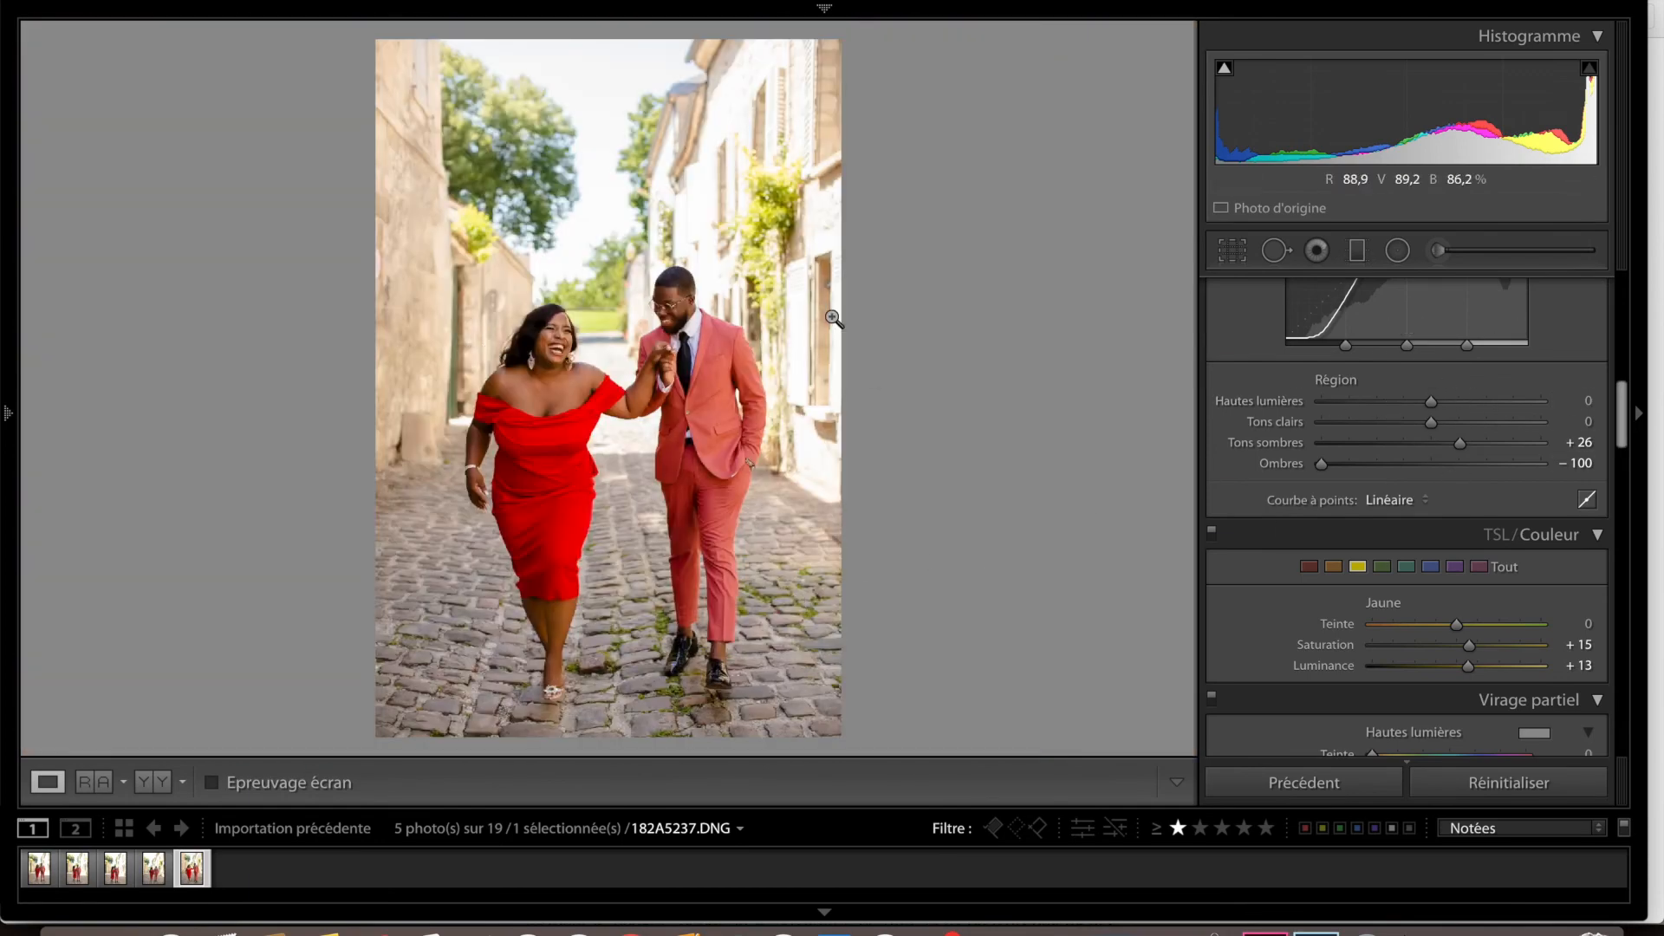
drag(1322, 466, 1378, 468)
Set the exposure to +0,05 and the whites to −15, and compare the before and after versions side by side
scroll(1369, 468, up, 10)
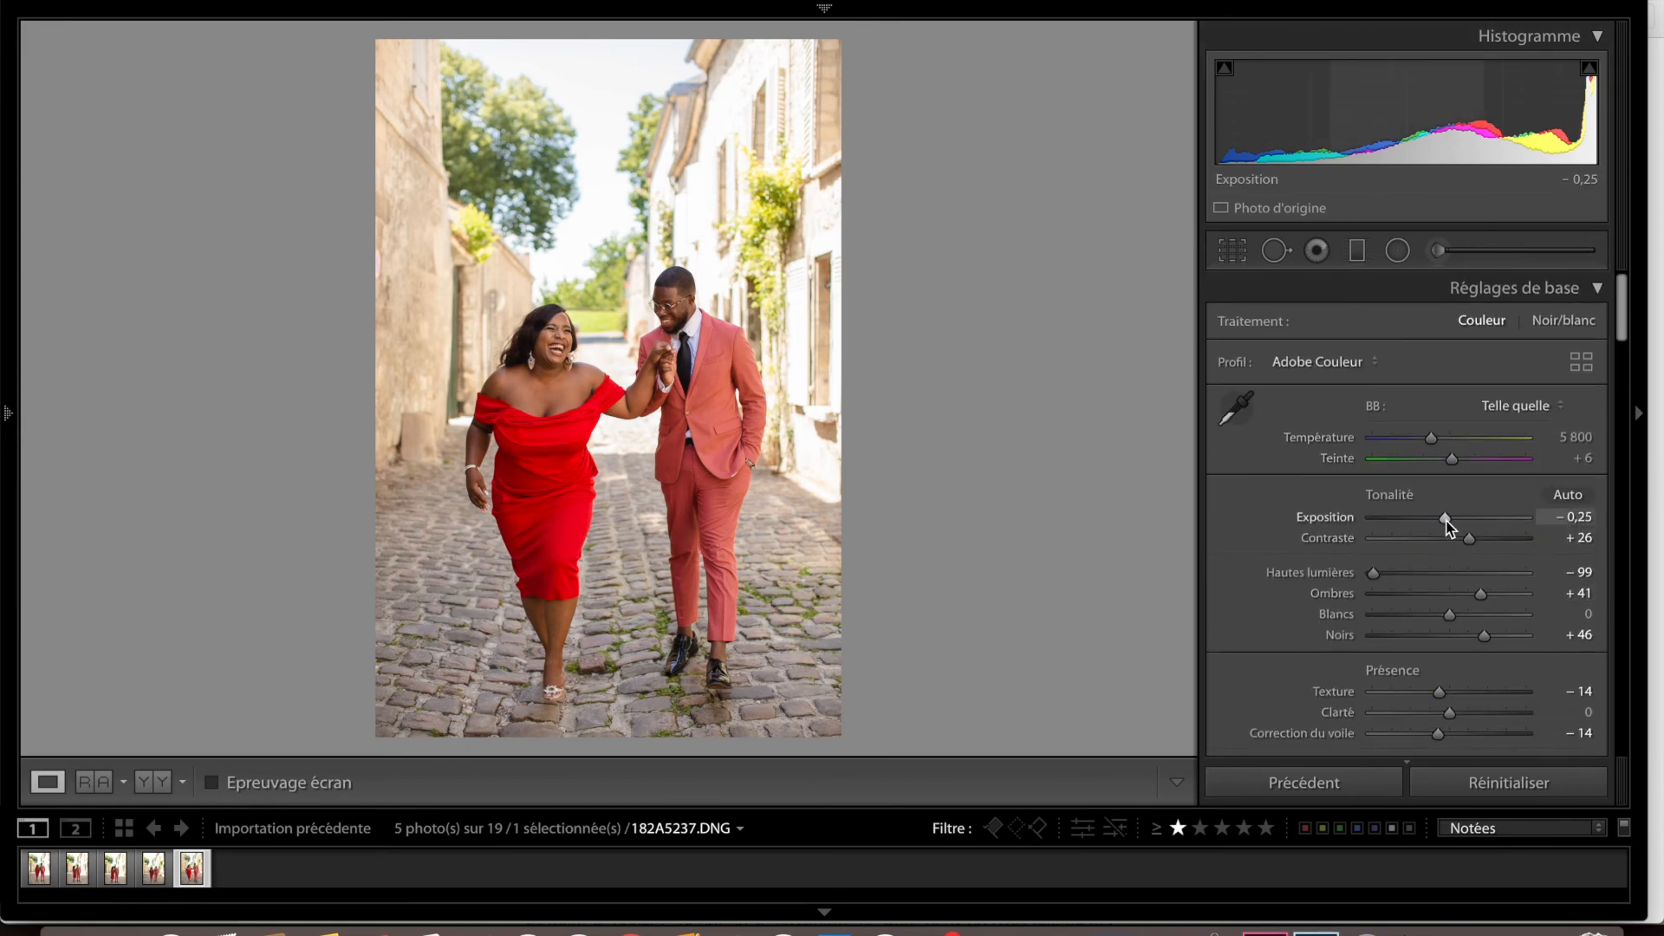
drag(1447, 520, 1453, 522)
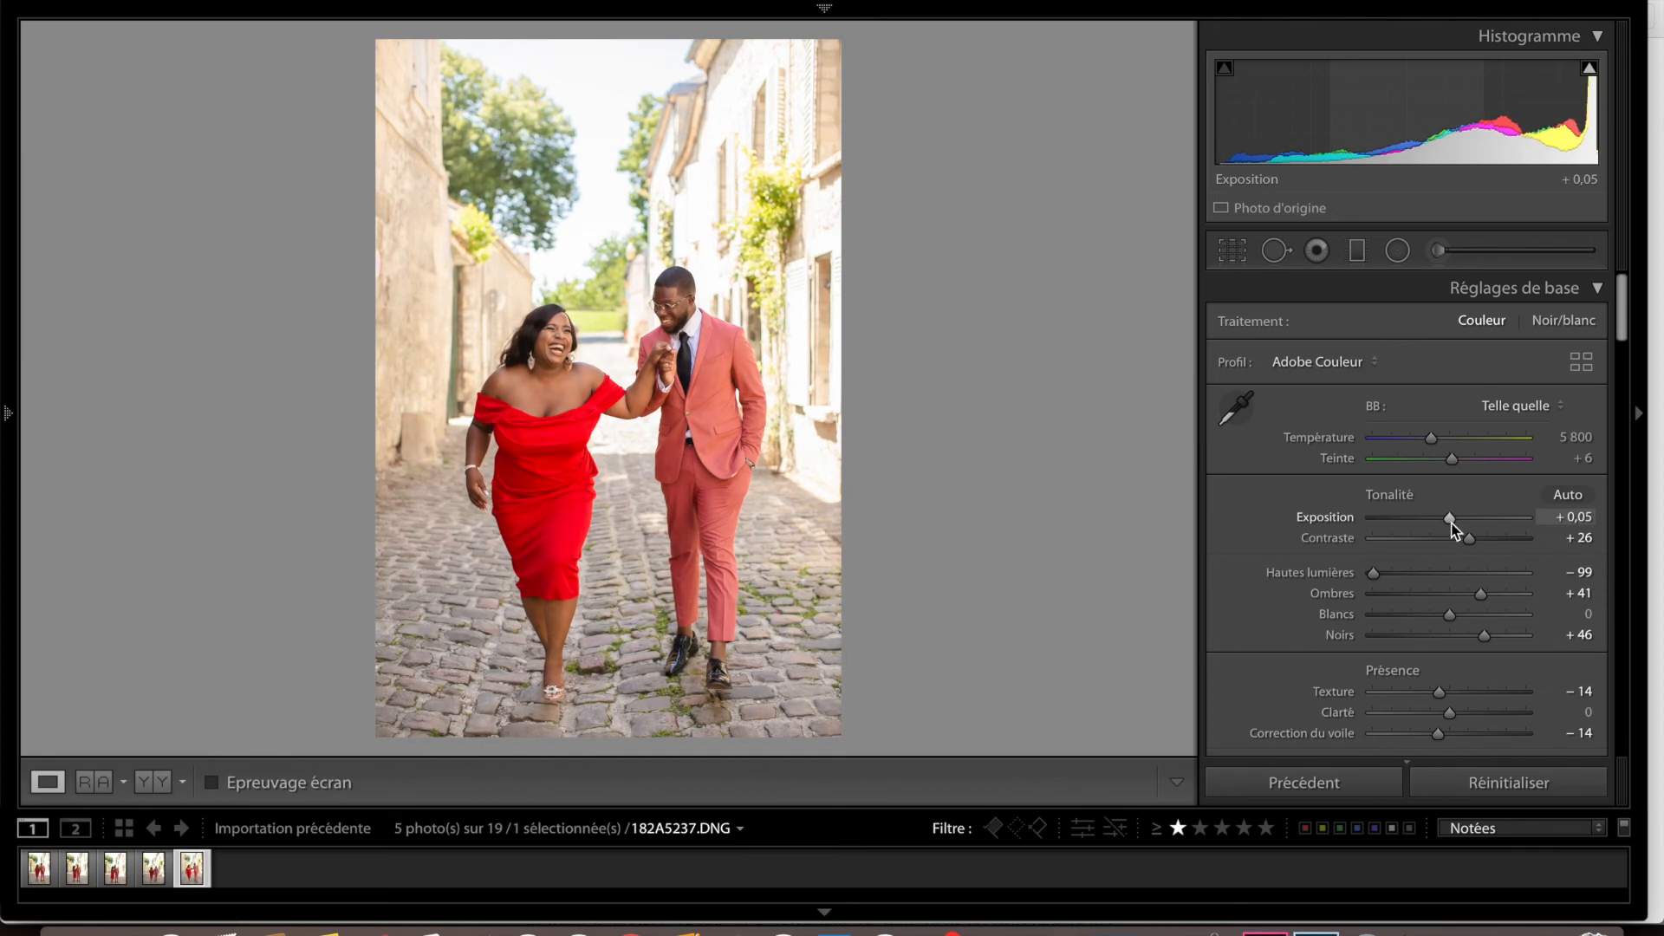
drag(1436, 616, 1437, 616)
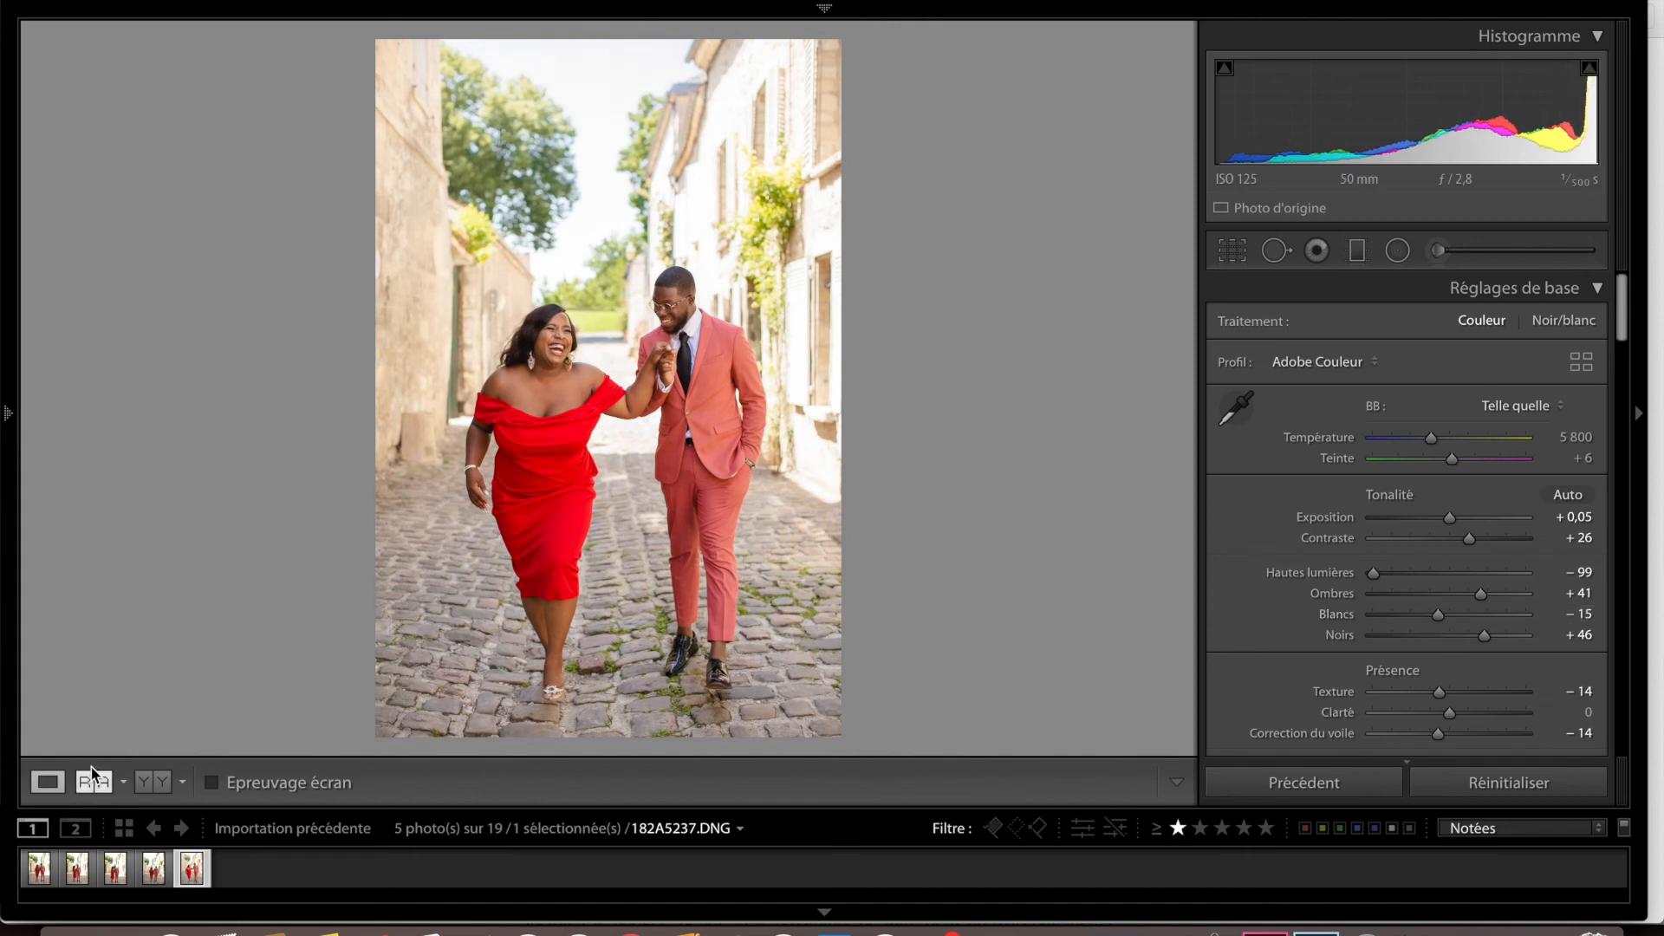
click(152, 782)
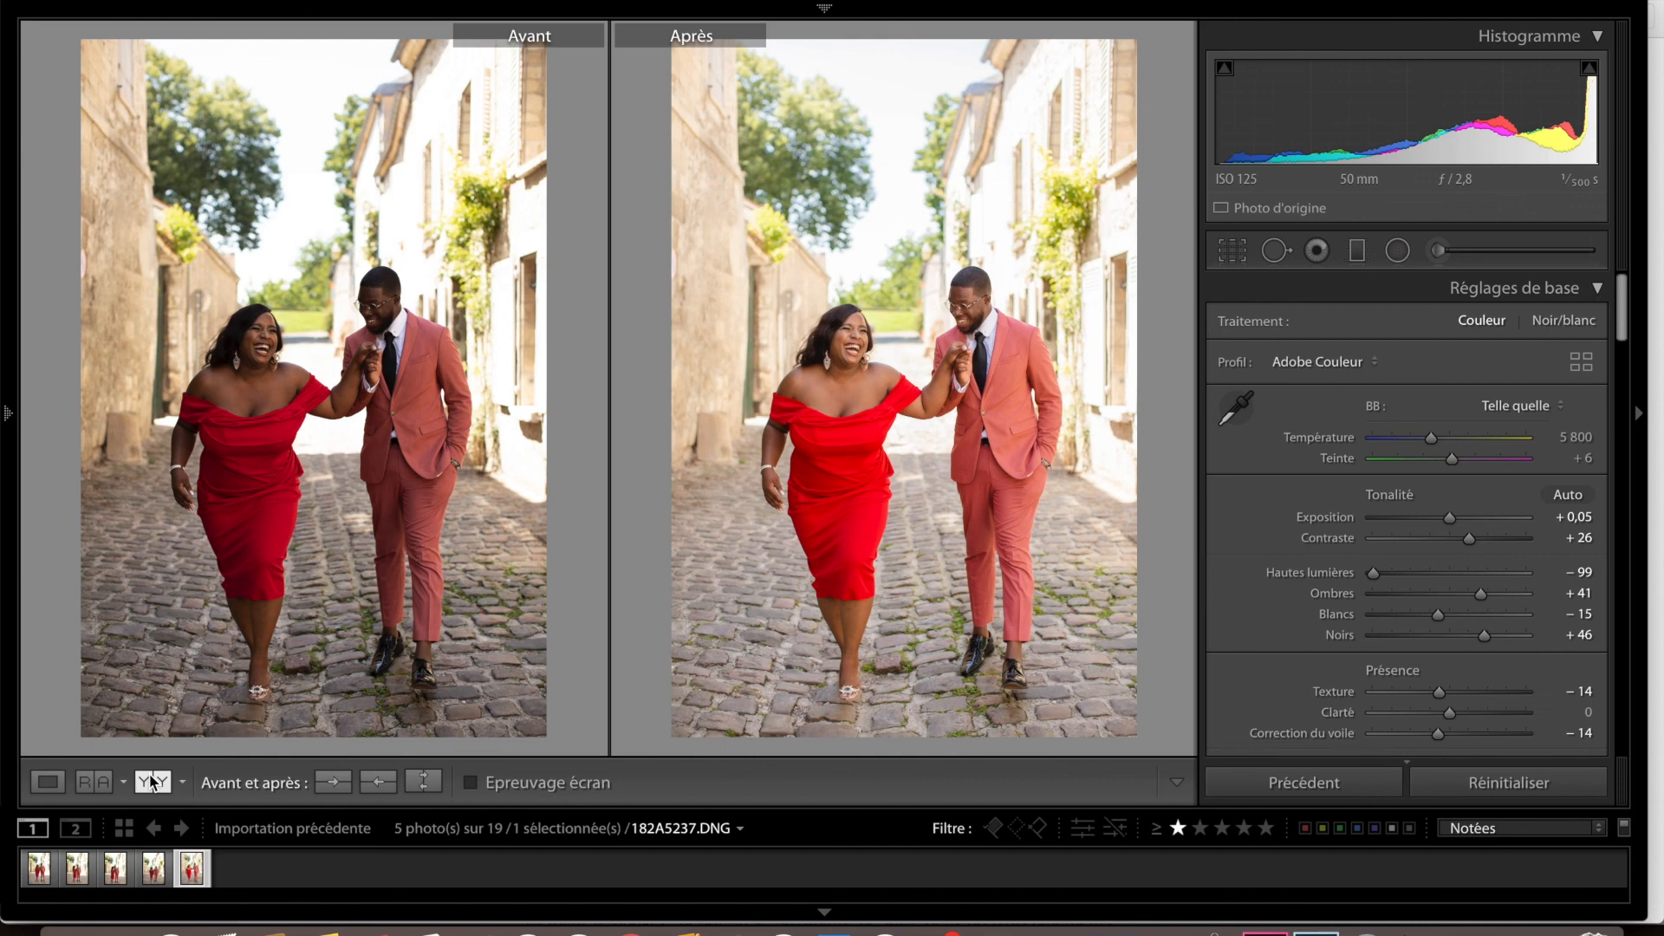